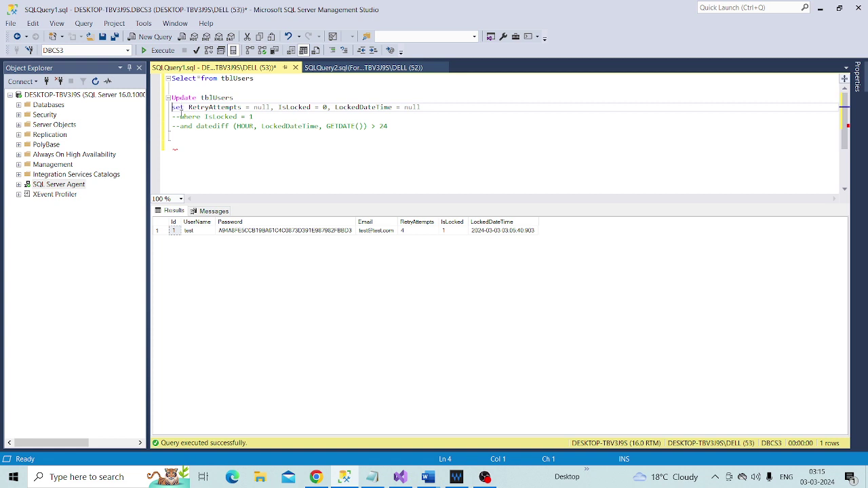
# Uncomment the where IsLocked = 1 line and the datediff condition line of the Update tblUsers statement
pyautogui.click(181, 116)
pyautogui.press('BackSpace')
pyautogui.press('BackSpace')
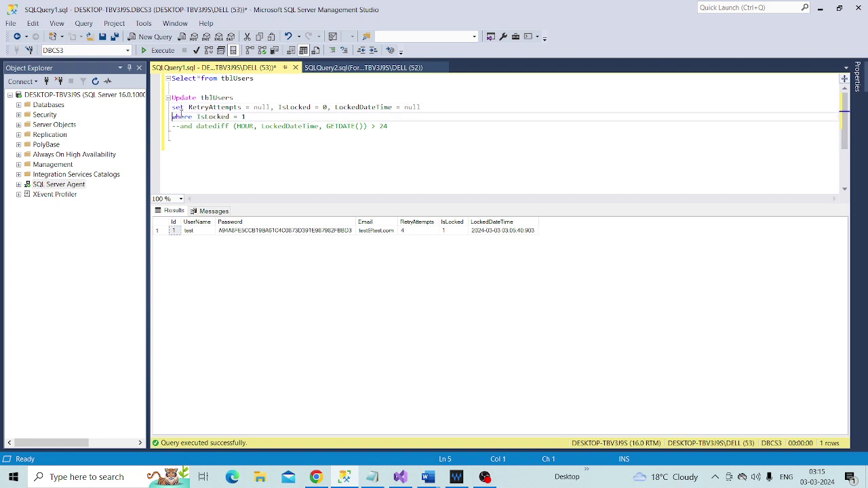
pyautogui.click(180, 126)
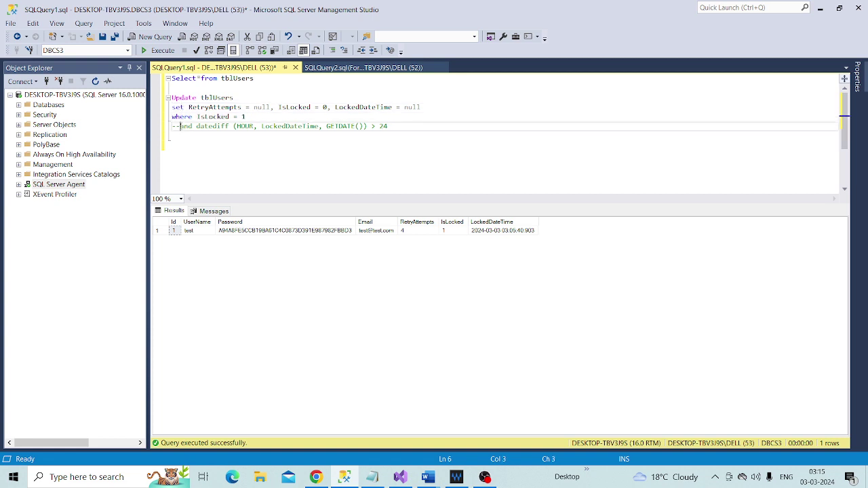
pyautogui.press('BackSpace')
pyautogui.press('BackSpace')
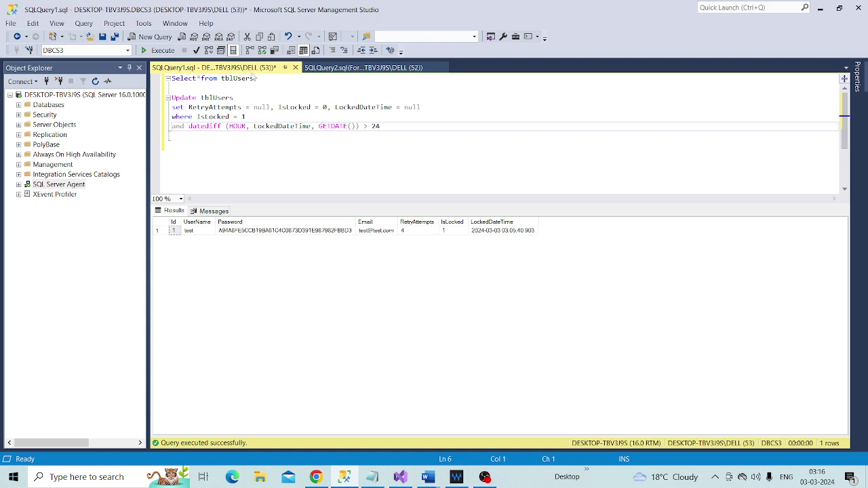
# Highlight the Select statement on tblUsers to review it
pyautogui.click(257, 78)
pyautogui.hotkey('shift', 'Left')
pyautogui.hotkey('shift', 'Left')
pyautogui.hotkey('shift', 'Left')
pyautogui.hotkey('shift', 'Left')
pyautogui.hotkey('shift', 'Left')
pyautogui.hotkey('shift', 'Left')
pyautogui.hotkey('shift', 'Left')
pyautogui.hotkey('shift', 'Left')
pyautogui.hotkey('shift', 'Left')
pyautogui.hotkey('shift', 'Left')
pyautogui.hotkey('shift', 'Left')
pyautogui.hotkey('shift', 'Left')
pyautogui.hotkey('shift', 'Left')
pyautogui.hotkey('shift', 'Left')
pyautogui.hotkey('shift', 'Left')
pyautogui.hotkey('shift', 'Left')
pyautogui.hotkey('shift', 'Left')
pyautogui.hotkey('shift', 'Left')
pyautogui.hotkey('shift', 'Left')
pyautogui.hotkey('shift', 'Left')
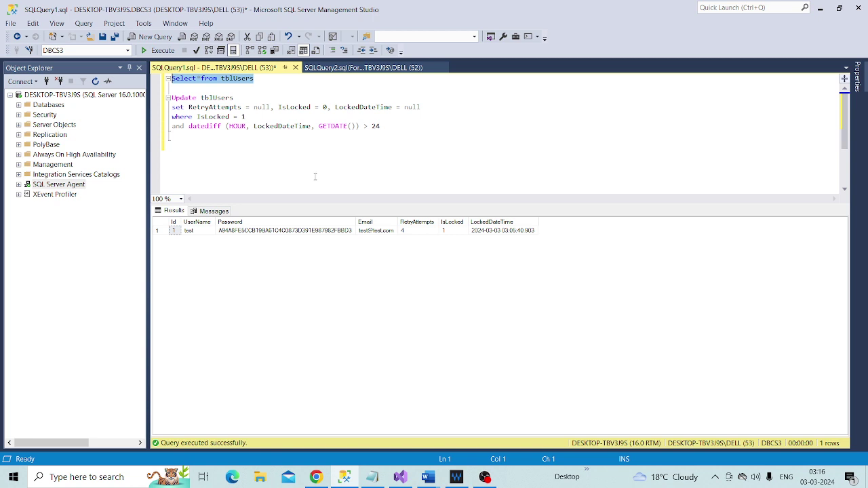
# Highlight the whole Update tblUsers statement, from the Update line through the datediff condition, to review it
pyautogui.click(175, 97)
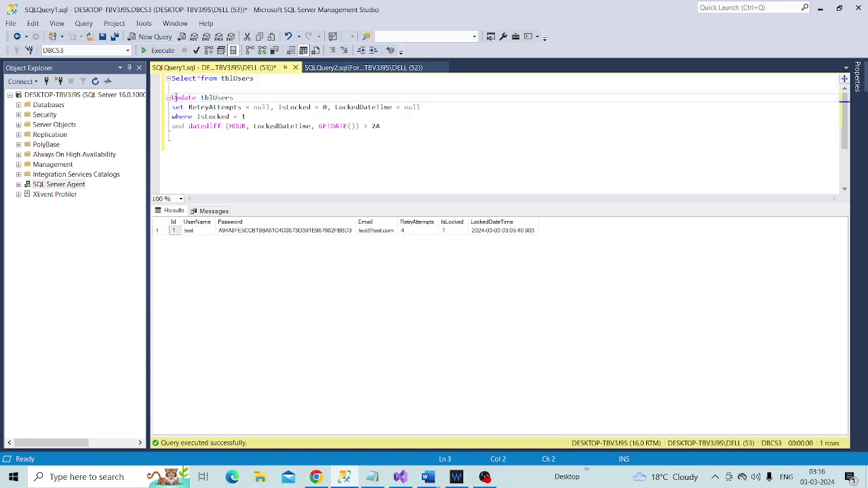
pyautogui.press('Home')
pyautogui.hotkey('shift', 'Down')
pyautogui.hotkey('shift', 'Down')
pyautogui.hotkey('shift', 'Down')
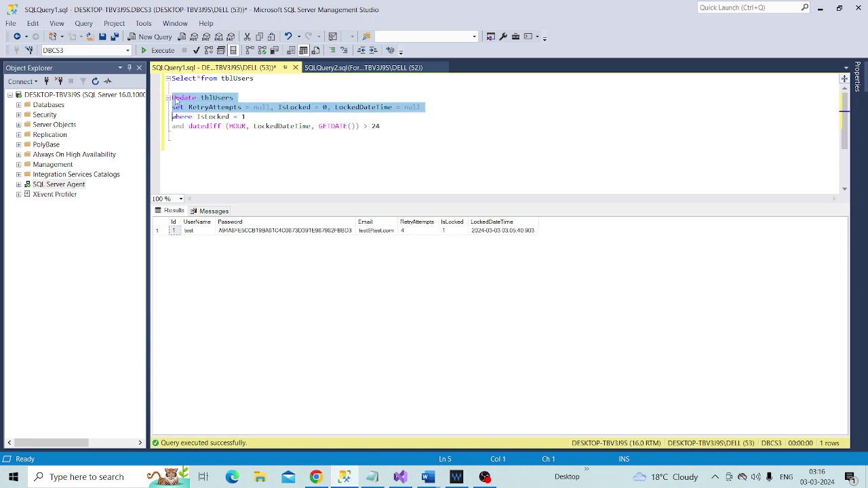
pyautogui.hotkey('shift', 'End')
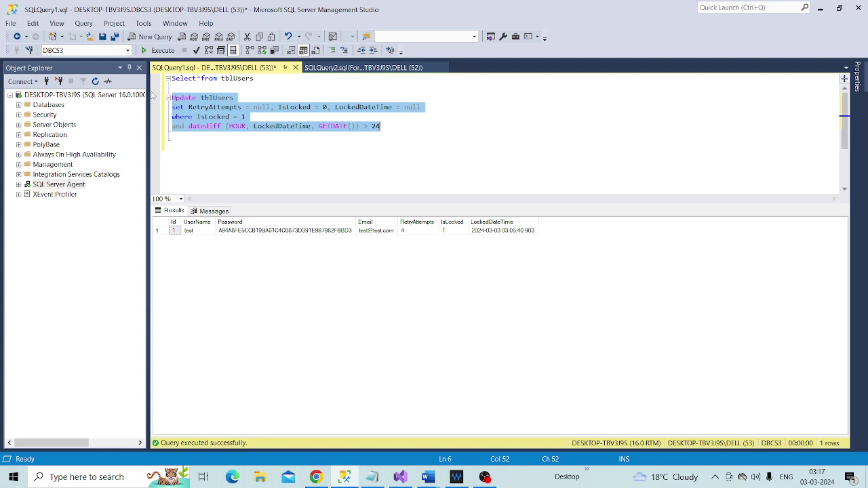
# Highlight the RetryAttempts, IsLocked and LockedDateTime assignments in the set clause to examine which columns are reset
pyautogui.click(186, 108)
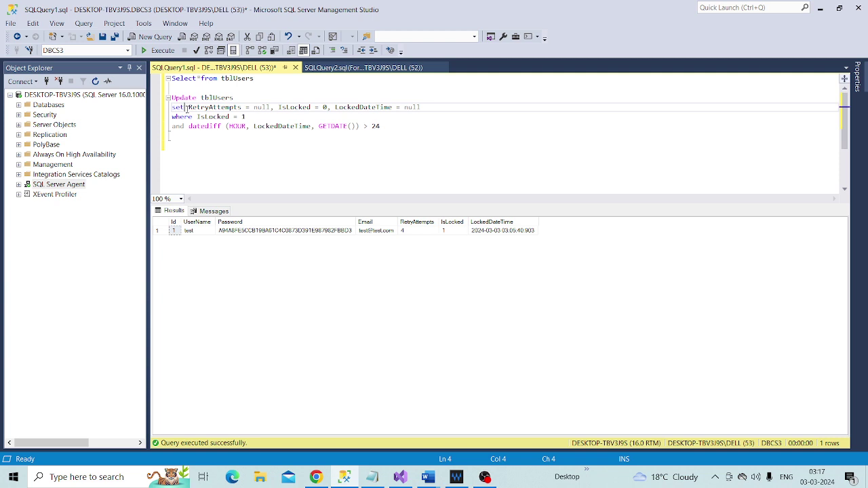
pyautogui.hotkey('shift', 'Right')
pyautogui.hotkey('shift', 'Right')
pyautogui.hotkey('shift', 'Right')
pyautogui.hotkey('shift', 'Right')
pyautogui.hotkey('shift', 'Right')
pyautogui.hotkey('shift', 'Right')
pyautogui.hotkey('shift', 'Right')
pyautogui.hotkey('shift', 'Right')
pyautogui.hotkey('shift', 'Right')
pyautogui.hotkey('shift', 'Right')
pyautogui.hotkey('shift', 'Right')
pyautogui.hotkey('shift', 'Right')
pyautogui.hotkey('shift', 'Right')
pyautogui.hotkey('shift', 'Right')
pyautogui.hotkey('shift', 'Right')
pyautogui.hotkey('shift', 'Right')
pyautogui.hotkey('shift', 'Right')
pyautogui.hotkey('shift', 'Right')
pyautogui.hotkey('shift', 'Right')
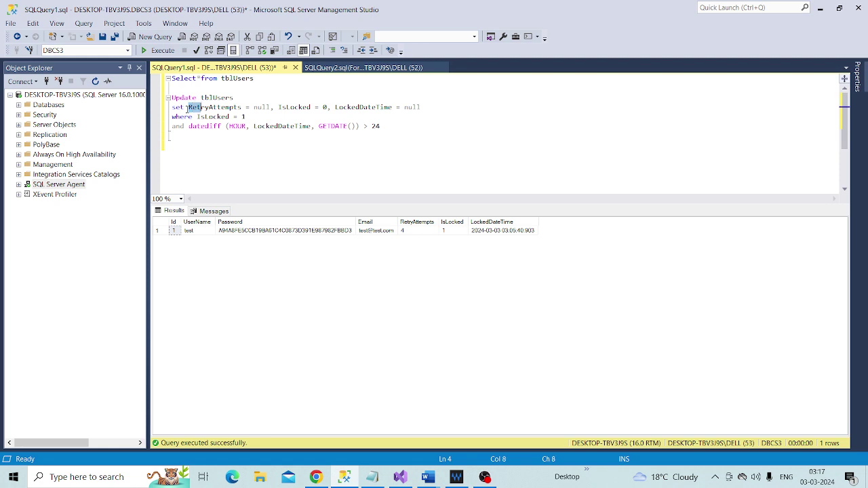
pyautogui.hotkey('shift', 'Right')
pyautogui.hotkey('shift', 'Right')
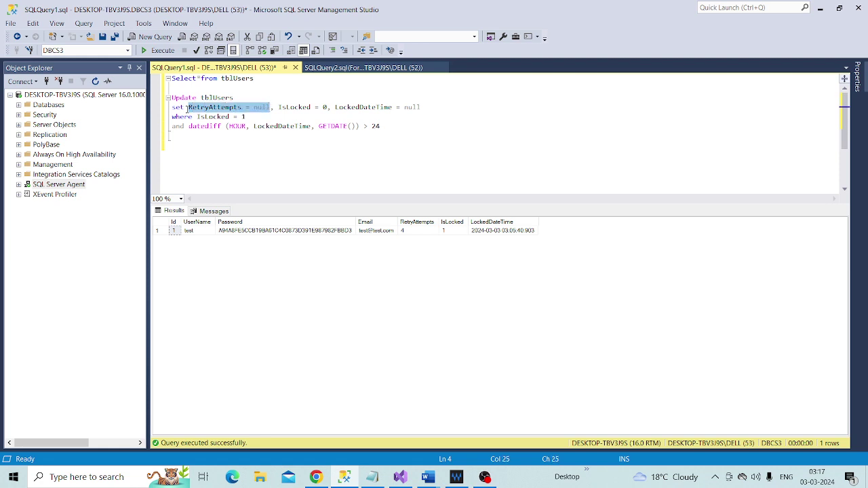
pyautogui.hotkey('shift', 'Right')
pyautogui.hotkey('shift', 'Right')
pyautogui.hotkey('shift', 'Right')
pyautogui.hotkey('shift', 'Right')
pyautogui.hotkey('shift', 'Right')
pyautogui.hotkey('shift', 'Right')
pyautogui.hotkey('shift', 'Right')
pyautogui.hotkey('shift', 'Right')
pyautogui.hotkey('shift', 'Right')
pyautogui.hotkey('shift', 'Right')
pyautogui.hotkey('shift', 'Right')
pyautogui.hotkey('shift', 'Right')
pyautogui.hotkey('shift', 'Right')
pyautogui.hotkey('shift', 'Right')
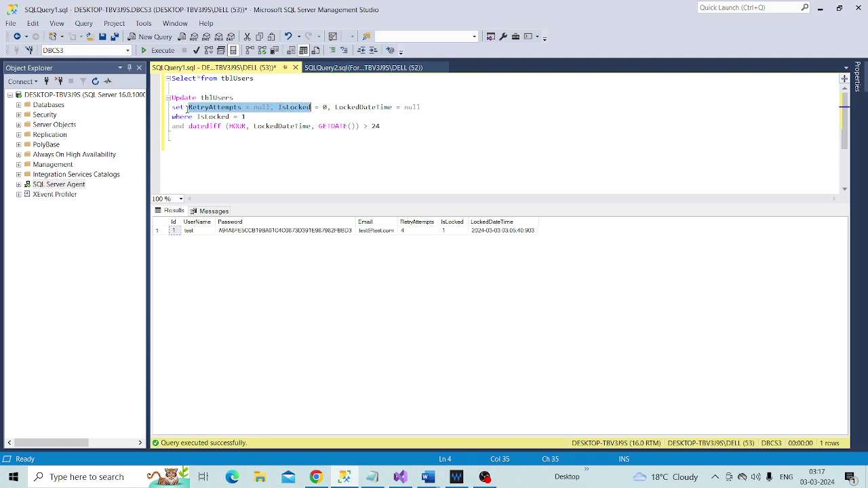
pyautogui.hotkey('shift', 'Right')
pyautogui.hotkey('shift', 'Right')
pyautogui.hotkey('shift', 'Right')
pyautogui.hotkey('shift', 'Right')
pyautogui.hotkey('shift', 'Right')
pyautogui.hotkey('shift', 'Right')
pyautogui.hotkey('shift', 'Right')
pyautogui.hotkey('shift', 'Right')
pyautogui.hotkey('shift', 'Right')
pyautogui.hotkey('shift', 'Right')
pyautogui.hotkey('shift', 'Right')
pyautogui.hotkey('shift', 'Right')
pyautogui.hotkey('shift', 'Right')
pyautogui.hotkey('shift', 'Right')
pyautogui.hotkey('shift', 'Right')
pyautogui.hotkey('shift', 'Right')
pyautogui.hotkey('shift', 'Right')
pyautogui.hotkey('shift', 'Right')
pyautogui.hotkey('shift', 'Right')
pyautogui.hotkey('shift', 'Right')
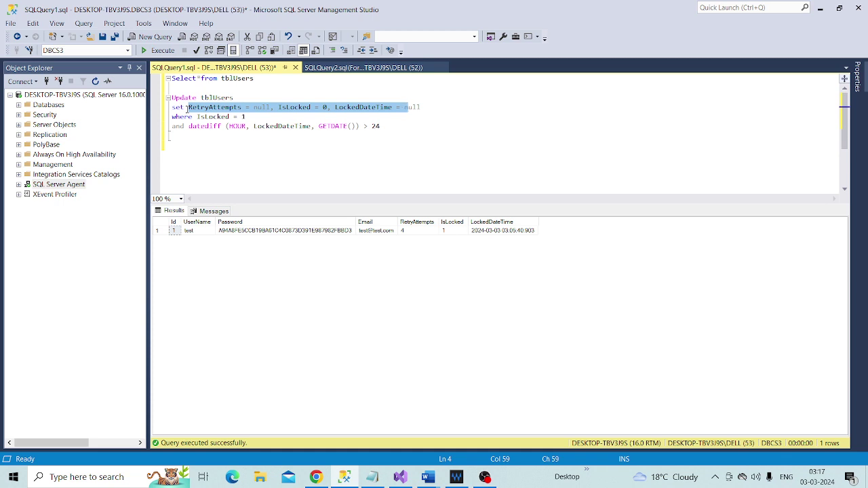
pyautogui.hotkey('shift', 'Right')
pyautogui.hotkey('shift', 'Right')
pyautogui.hotkey('shift', 'Right')
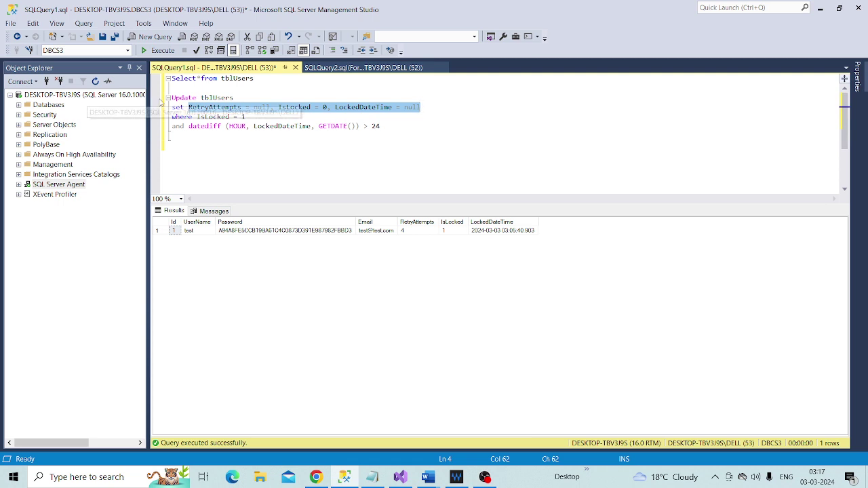
# Highlight the where IsLocked = 1 clause to examine which accounts the update targets
pyautogui.click(173, 125)
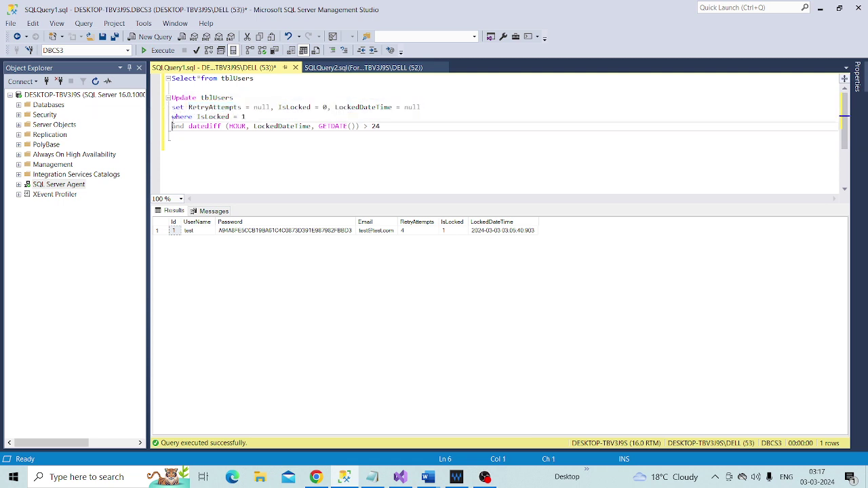
pyautogui.click(173, 116)
pyautogui.hotkey('shift', 'Right')
pyautogui.hotkey('shift', 'Right')
pyautogui.hotkey('shift', 'Right')
pyautogui.hotkey('shift', 'Right')
pyautogui.hotkey('shift', 'Right')
pyautogui.hotkey('shift', 'Right')
pyautogui.hotkey('shift', 'Right')
pyautogui.hotkey('shift', 'Right')
pyautogui.hotkey('shift', 'Right')
pyautogui.hotkey('shift', 'Right')
pyautogui.hotkey('shift', 'Right')
pyautogui.hotkey('shift', 'Right')
pyautogui.hotkey('shift', 'Right')
pyautogui.hotkey('shift', 'Right')
pyautogui.hotkey('shift', 'Right')
pyautogui.hotkey('shift', 'Right')
pyautogui.hotkey('shift', 'Right')
pyautogui.hotkey('shift', 'Right')
pyautogui.hotkey('shift', 'Right')
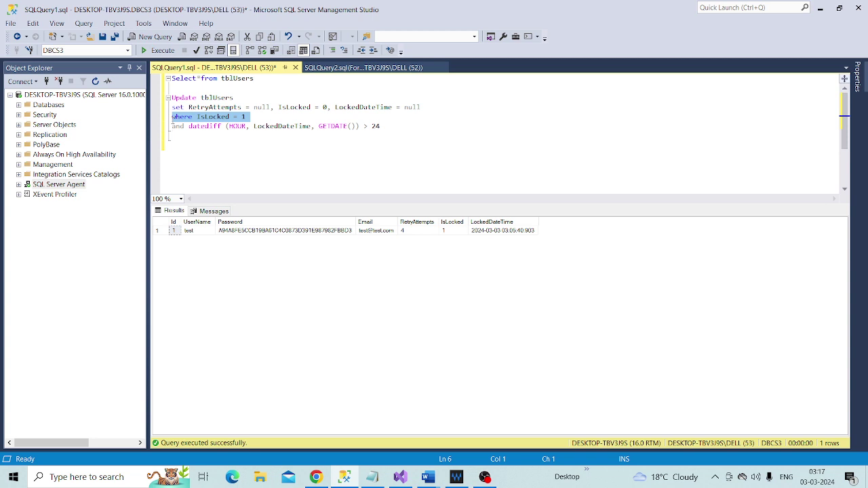
# Highlight the GETDATE()) > 24 part of the datediff condition to examine the time limit
pyautogui.click(323, 126)
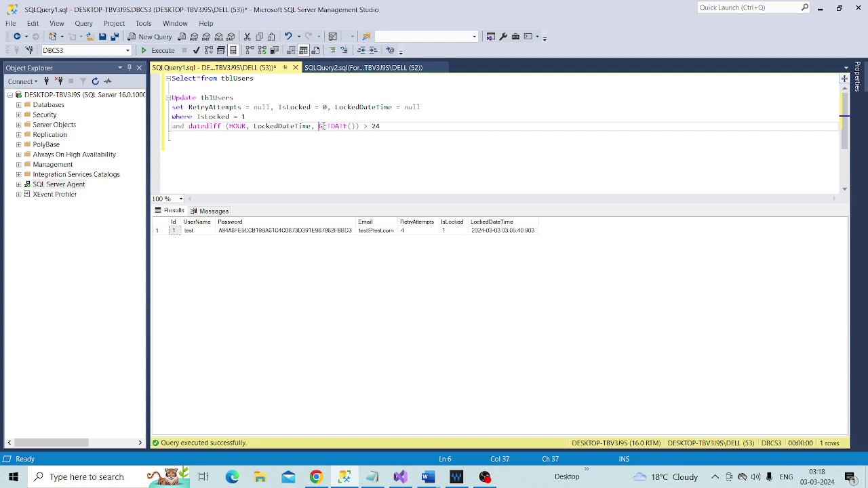
pyautogui.hotkey('shift', 'Right')
pyautogui.hotkey('shift', 'Right')
pyautogui.hotkey('shift', 'Right')
pyautogui.hotkey('shift', 'Right')
pyautogui.hotkey('shift', 'Right')
pyautogui.hotkey('shift', 'Right')
pyautogui.hotkey('shift', 'Right')
pyautogui.hotkey('shift', 'Right')
pyautogui.hotkey('shift', 'Right')
pyautogui.hotkey('shift', 'Right')
pyautogui.hotkey('shift', 'Right')
pyautogui.hotkey('shift', 'Right')
pyautogui.hotkey('shift', 'Right')
pyautogui.hotkey('shift', 'Right')
pyautogui.hotkey('shift', 'Right')
pyautogui.hotkey('shift', 'Right')
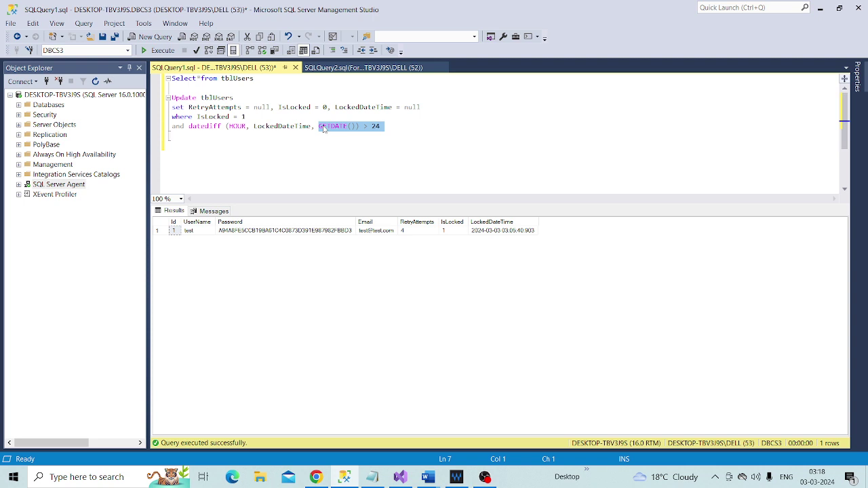
# Highlight the full datediff (HOUR, LockedDateTime, GETDATE()) > 24 expression to examine how the lock duration is checked
pyautogui.click(192, 127)
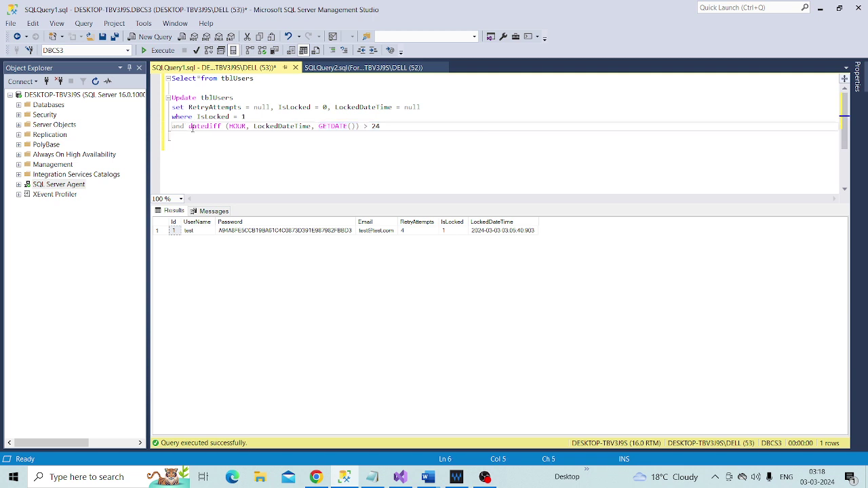
pyautogui.hotkey('shift', 'Right')
pyautogui.hotkey('shift', 'Right')
pyautogui.hotkey('shift', 'Right')
pyautogui.hotkey('shift', 'Right')
pyautogui.hotkey('shift', 'Right')
pyautogui.hotkey('shift', 'Right')
pyautogui.hotkey('shift', 'Right')
pyautogui.hotkey('shift', 'Right')
pyautogui.hotkey('shift', 'Right')
pyautogui.hotkey('shift', 'Right')
pyautogui.hotkey('shift', 'Right')
pyautogui.hotkey('shift', 'Right')
pyautogui.hotkey('shift', 'Right')
pyautogui.hotkey('shift', 'Right')
pyautogui.hotkey('shift', 'Right')
pyautogui.hotkey('shift', 'Right')
pyautogui.hotkey('shift', 'Right')
pyautogui.hotkey('shift', 'Right')
pyautogui.hotkey('shift', 'Right')
pyautogui.hotkey('shift', 'Right')
pyautogui.hotkey('shift', 'Right')
pyautogui.hotkey('shift', 'Right')
pyautogui.hotkey('shift', 'Right')
pyautogui.hotkey('shift', 'Right')
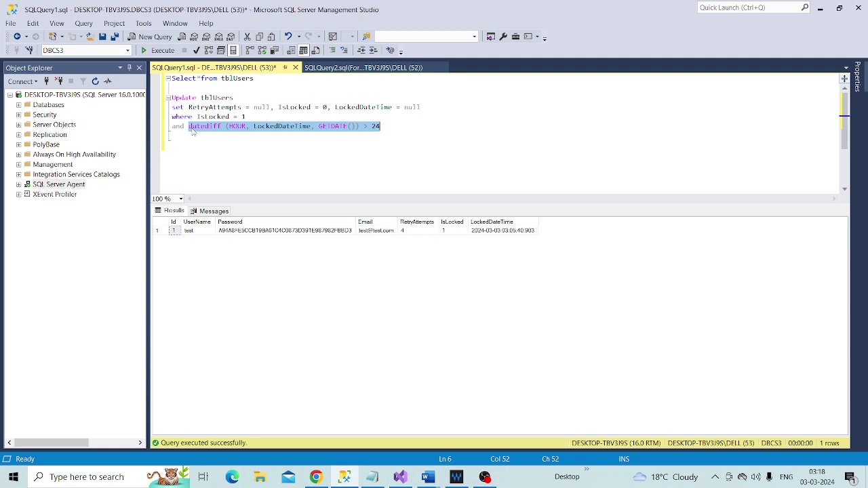
# Examine the LockedDateTime value in the query results against the datediff condition and the set clause
pyautogui.click(207, 127)
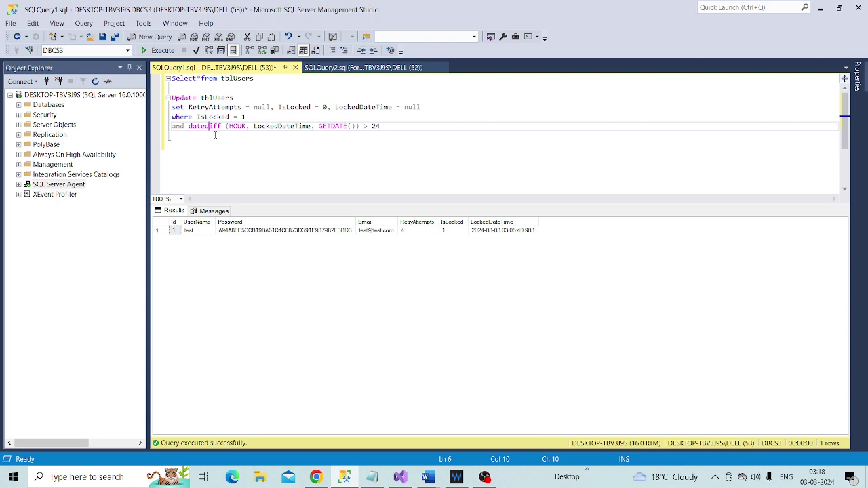
pyautogui.click(487, 230)
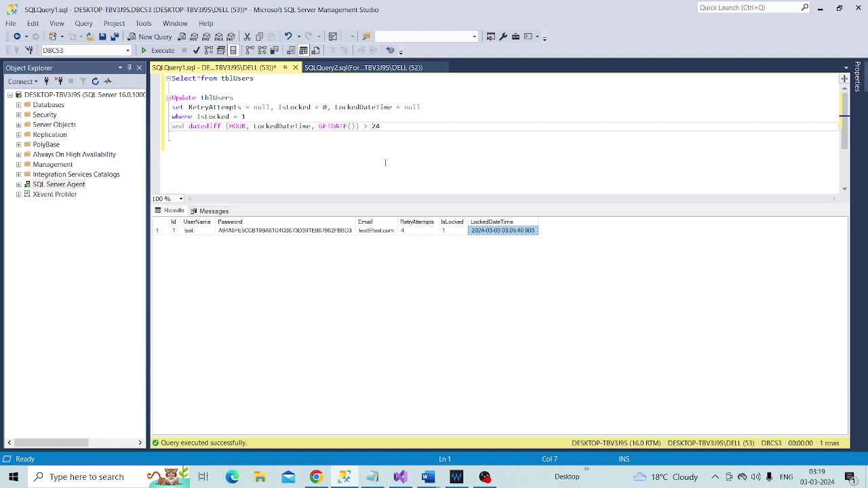
pyautogui.click(238, 126)
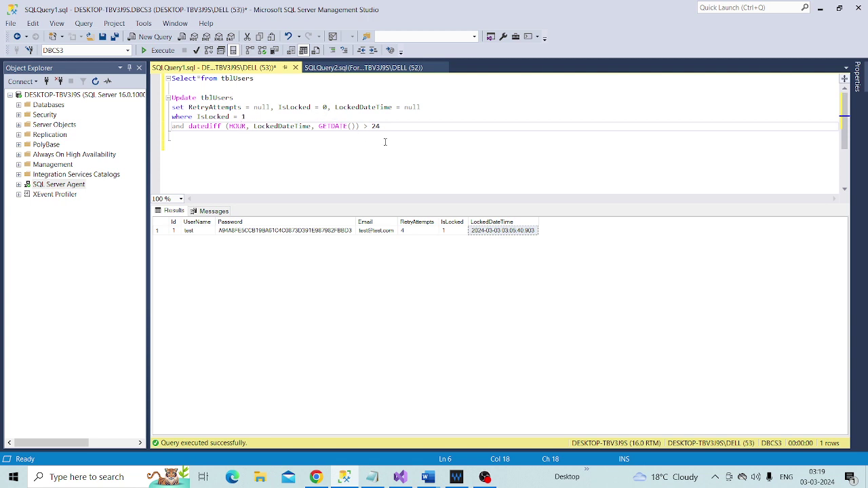
pyautogui.click(189, 107)
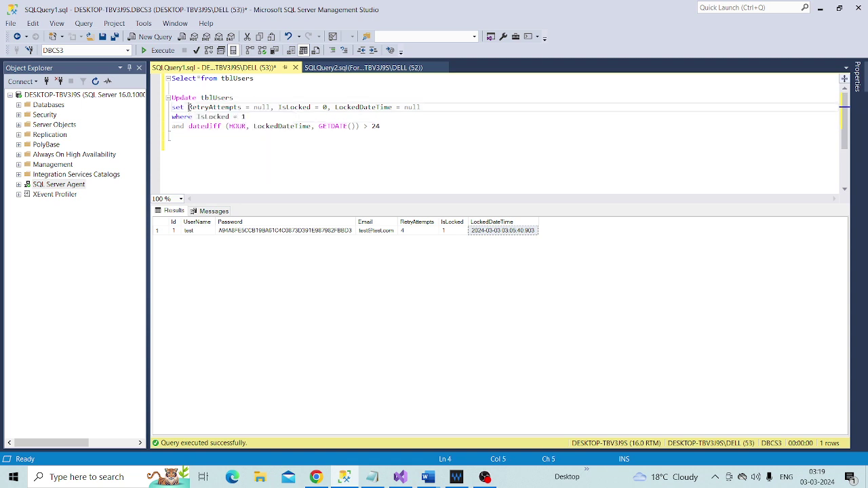
# Highlight the assignments RetryAttempts = null, IsLocked = 0, LockedDateTime = null in the set clause to examine which values the update resets
pyautogui.hotkey('shift', 'Right')
pyautogui.hotkey('shift', 'Right')
pyautogui.hotkey('shift', 'Right')
pyautogui.hotkey('shift', 'Right')
pyautogui.hotkey('shift', 'Right')
pyautogui.hotkey('shift', 'Right')
pyautogui.hotkey('shift', 'Right')
pyautogui.hotkey('shift', 'Right')
pyautogui.hotkey('shift', 'Right')
pyautogui.hotkey('shift', 'Right')
pyautogui.hotkey('shift', 'Right')
pyautogui.hotkey('shift', 'Right')
pyautogui.hotkey('shift', 'Right')
pyautogui.hotkey('shift', 'Right')
pyautogui.hotkey('shift', 'Right')
pyautogui.hotkey('shift', 'Right')
pyautogui.hotkey('shift', 'Right')
pyautogui.hotkey('shift', 'Right')
pyautogui.hotkey('shift', 'Right')
pyautogui.hotkey('shift', 'Right')
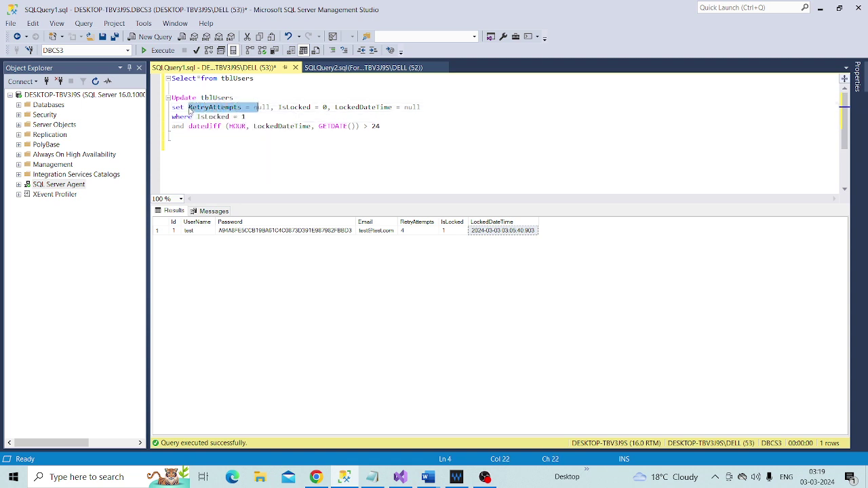
pyautogui.hotkey('shift', 'Right')
pyautogui.hotkey('shift', 'Right')
pyautogui.hotkey('shift', 'Right')
pyautogui.hotkey('shift', 'Right')
pyautogui.hotkey('shift', 'Right')
pyautogui.hotkey('shift', 'Right')
pyautogui.hotkey('shift', 'Right')
pyautogui.hotkey('shift', 'Right')
pyautogui.hotkey('shift', 'Right')
pyautogui.hotkey('shift', 'Right')
pyautogui.hotkey('shift', 'Right')
pyautogui.hotkey('shift', 'Right')
pyautogui.hotkey('shift', 'Right')
pyautogui.hotkey('shift', 'Right')
pyautogui.hotkey('shift', 'Right')
pyautogui.hotkey('shift', 'Right')
pyautogui.hotkey('shift', 'Right')
pyautogui.hotkey('shift', 'Right')
pyautogui.hotkey('shift', 'Right')
pyautogui.hotkey('shift', 'Right')
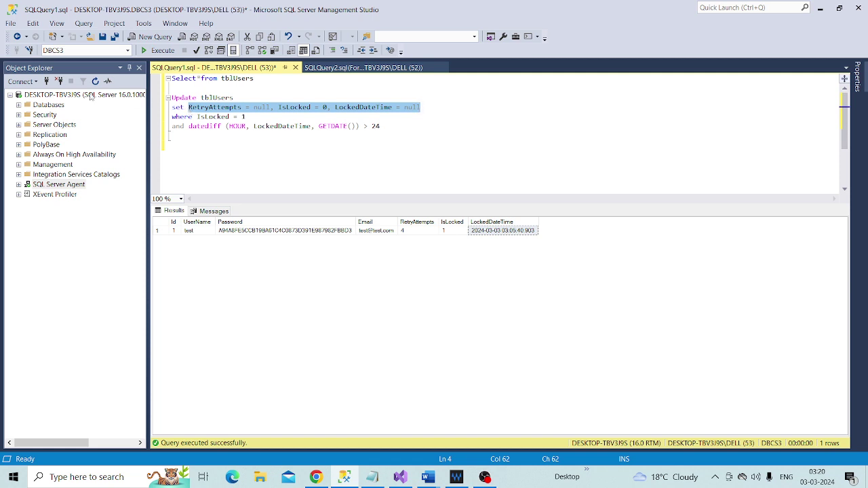
# Highlight the complete Update tblUsers statement, from the Update line through the datediff condition, to examine it as a whole
pyautogui.click(174, 98)
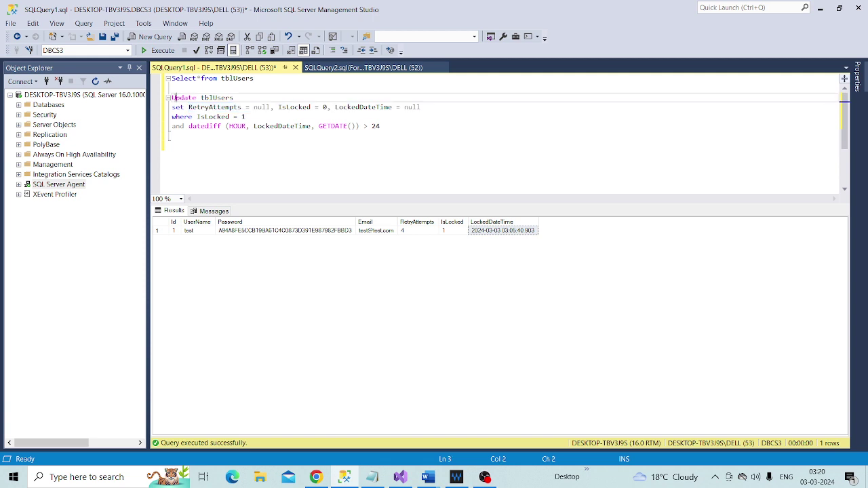
pyautogui.click(171, 97)
pyautogui.hotkey('shift', 'Down')
pyautogui.hotkey('shift', 'Down')
pyautogui.hotkey('shift', 'Down')
pyautogui.hotkey('shift', 'Down')
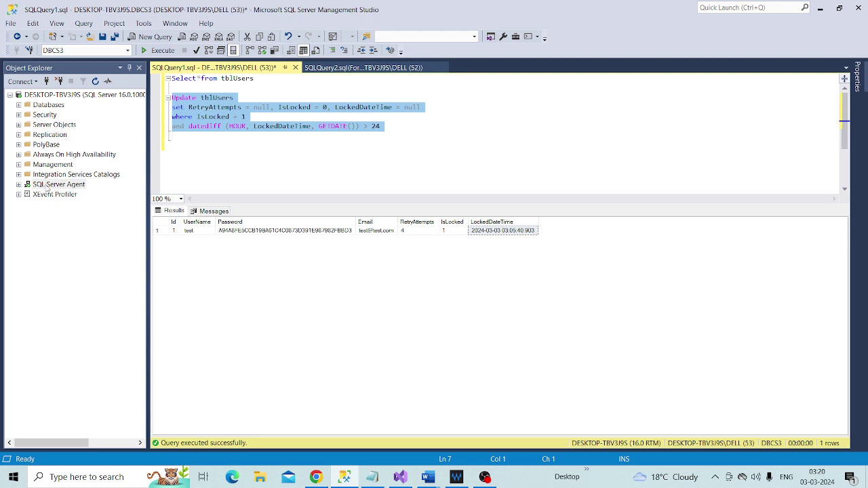
# Start a new SQL Server Agent job named Unlock User Account, keeping the [Uncategorized (Local)] category
pyautogui.rightClick(46, 189)
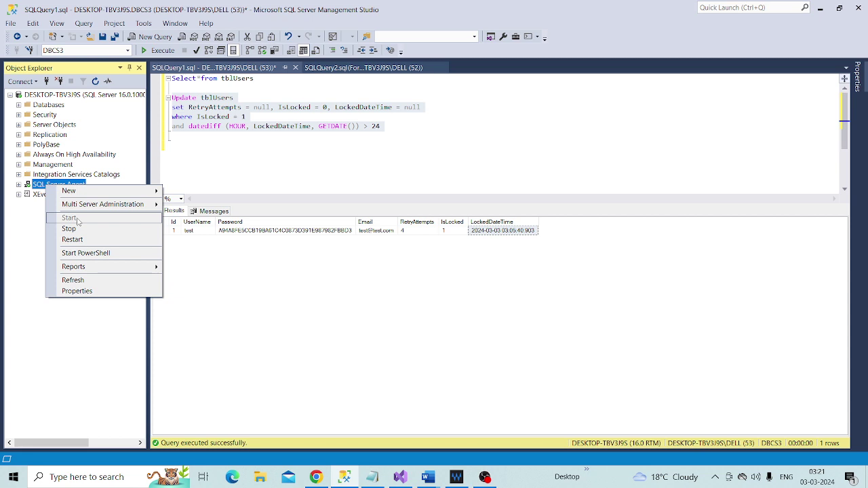
pyautogui.click(88, 350)
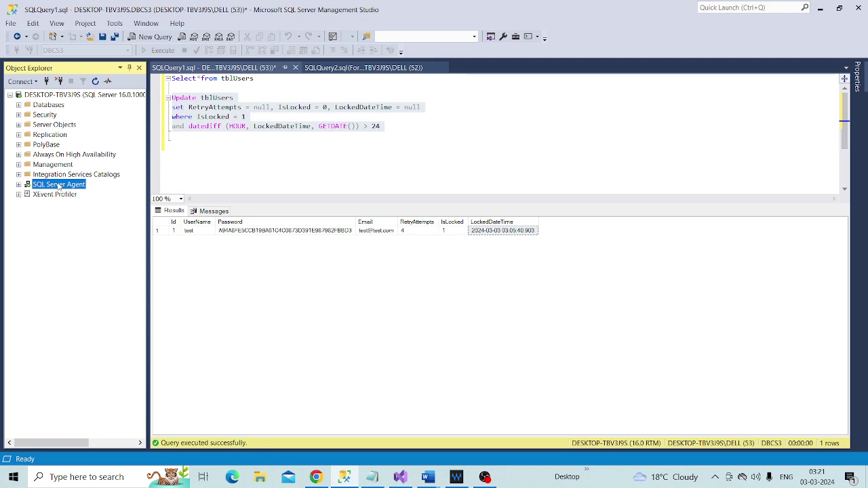
pyautogui.rightClick(60, 187)
pyautogui.moveTo(88, 192)
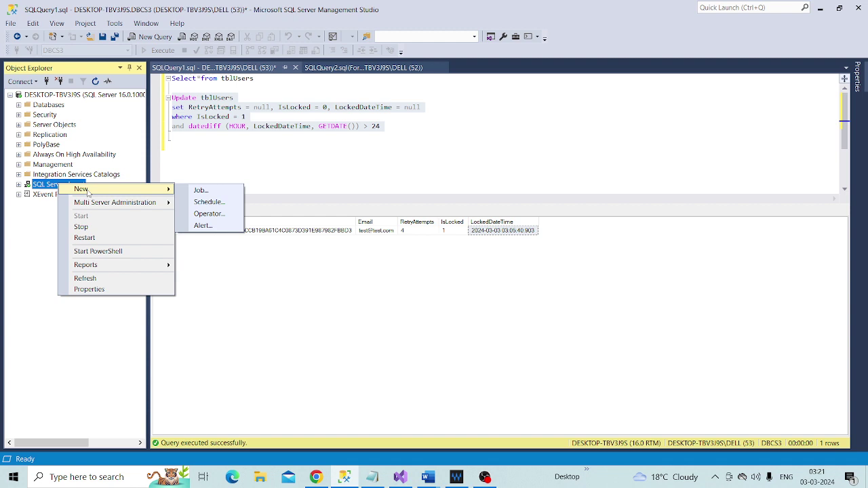
pyautogui.click(210, 192)
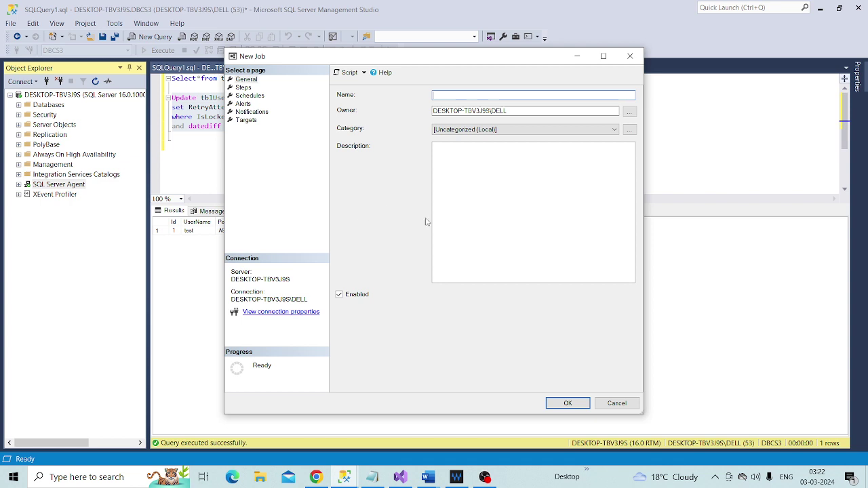
pyautogui.write('Unlock User A')
pyautogui.write('ccount')
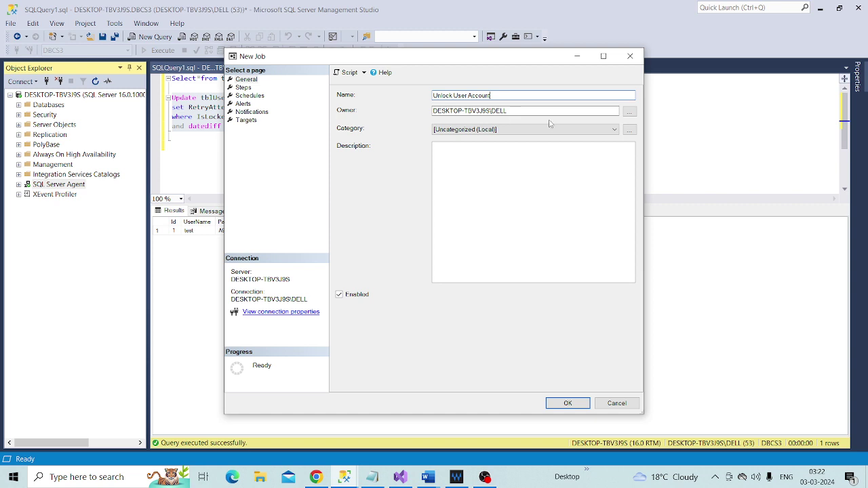
pyautogui.click(615, 131)
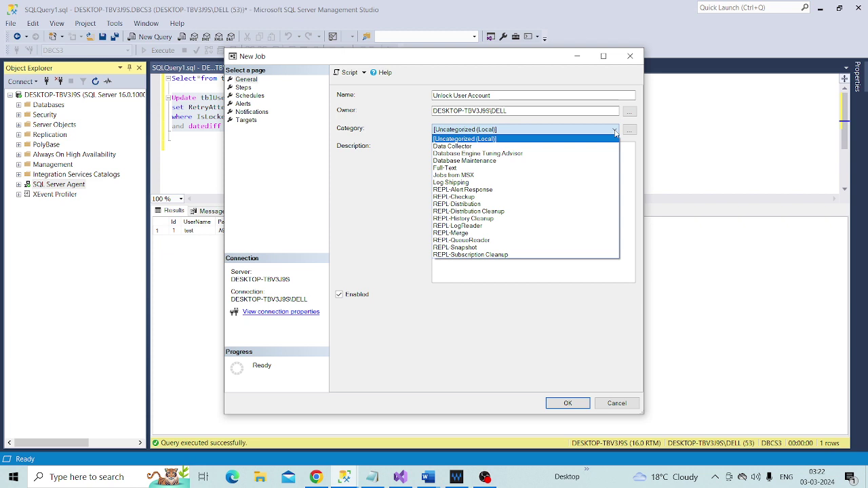
pyautogui.click(583, 271)
pyautogui.click(583, 271)
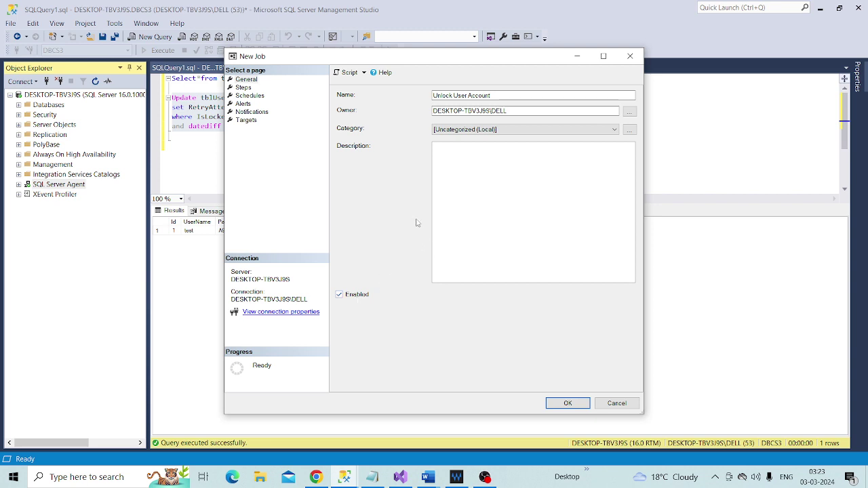
# Start a new step in the job, name it Execute UPDATE Query and keep the type Transact-SQL script (T-SQL)
pyautogui.click(244, 88)
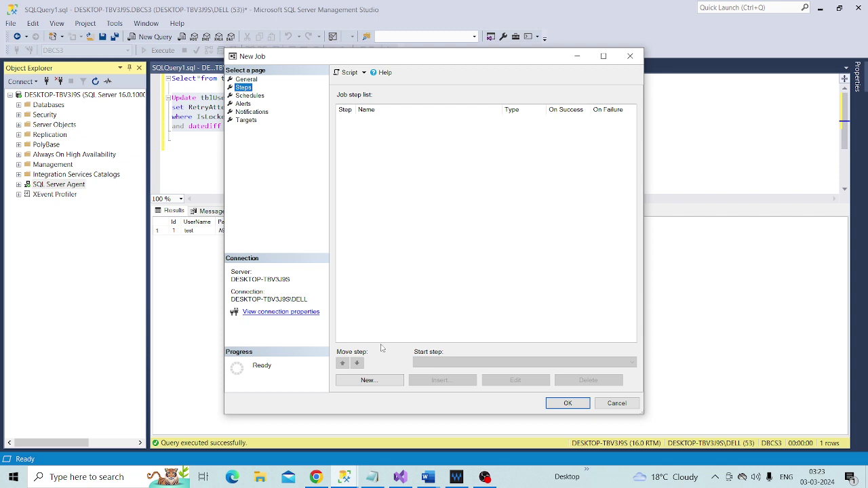
pyautogui.click(378, 383)
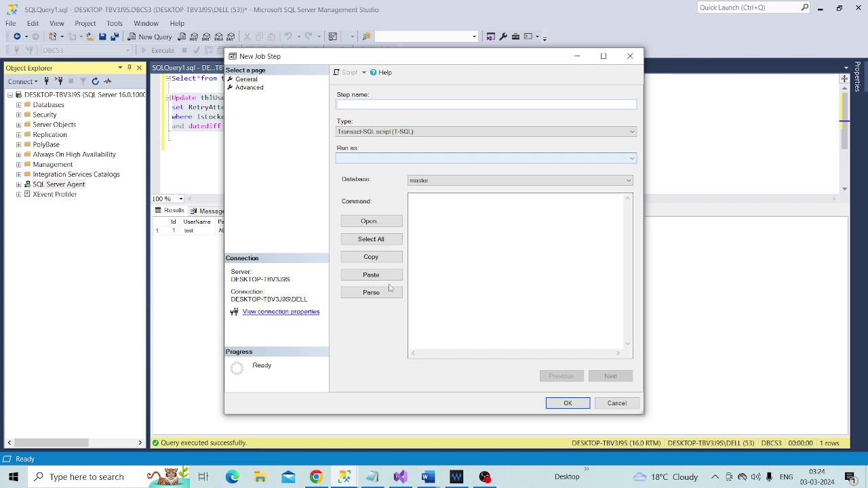
pyautogui.click(345, 479)
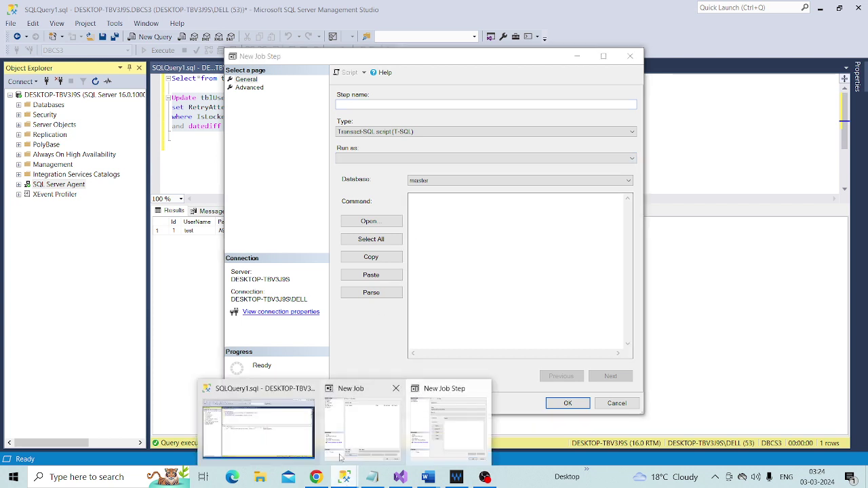
pyautogui.click(264, 433)
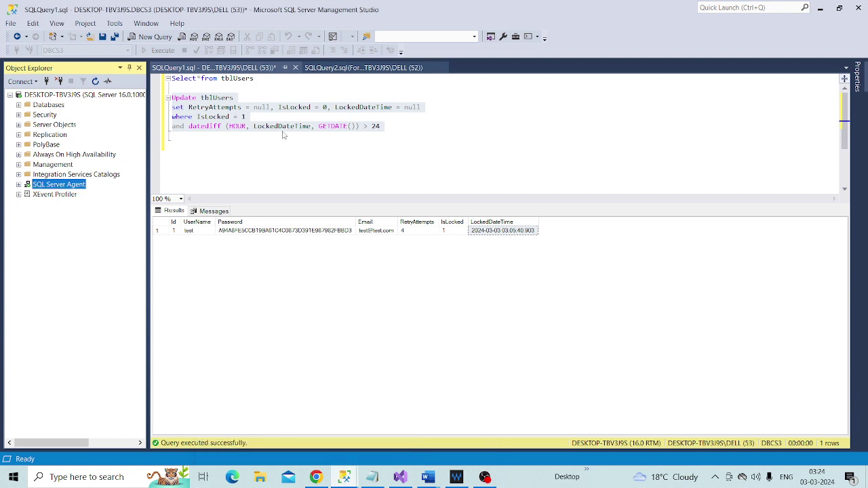
pyautogui.click(354, 480)
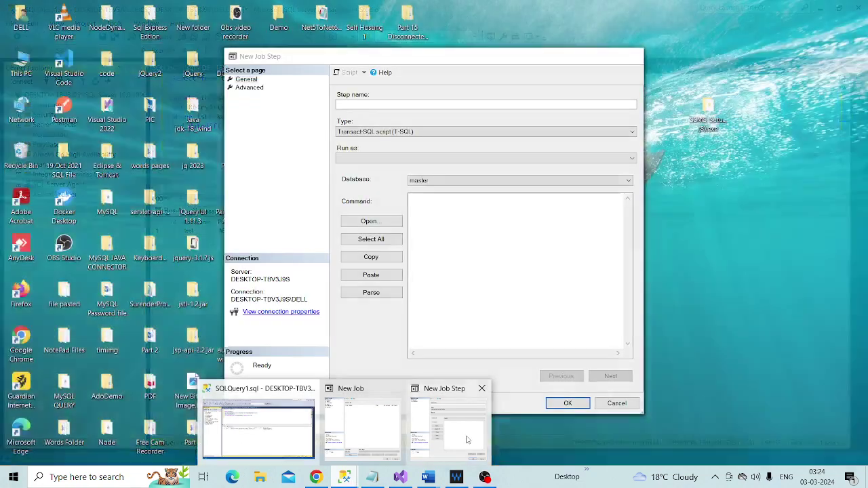
pyautogui.click(465, 435)
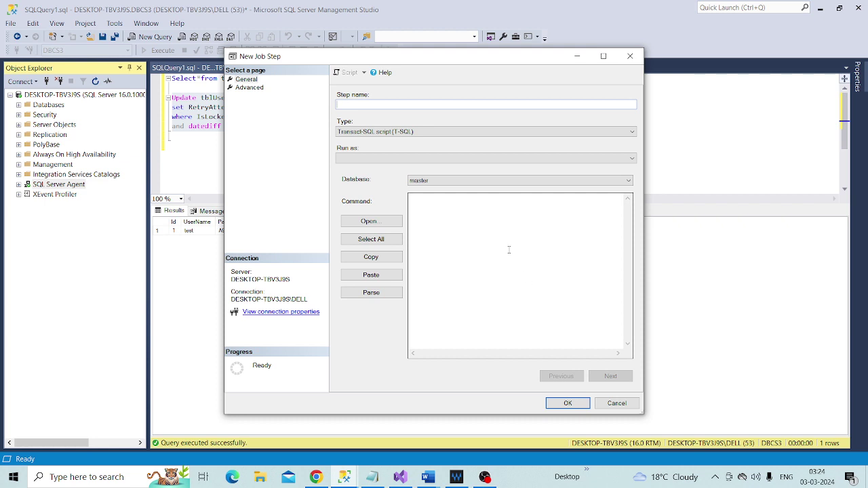
pyautogui.write('R')
pyautogui.write('xecute')
pyautogui.write(' UPDATE')
pyautogui.write('Q')
pyautogui.write('uery')
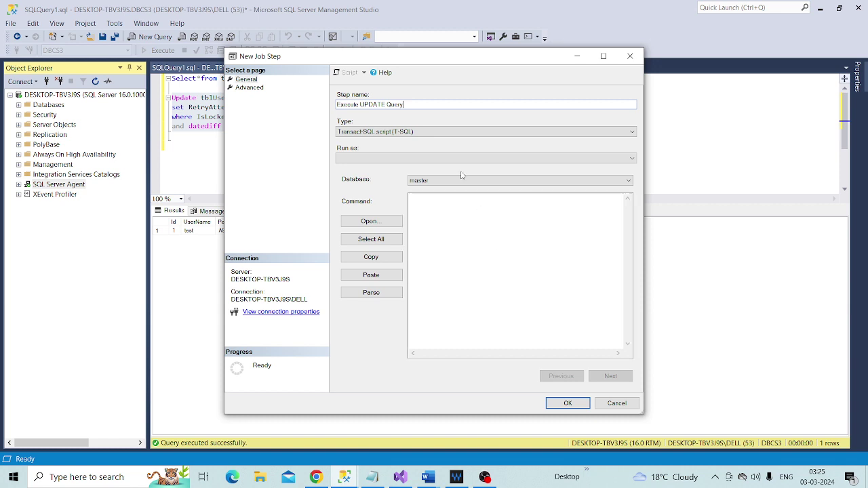
pyautogui.click(632, 133)
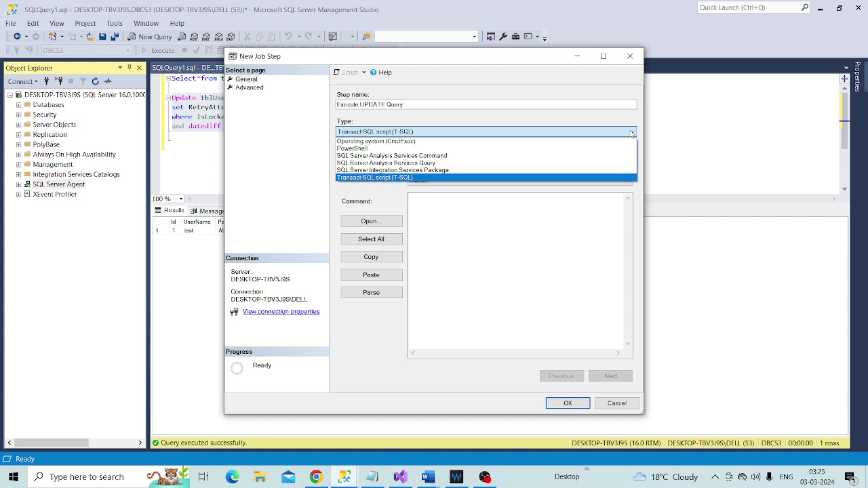
pyautogui.click(464, 133)
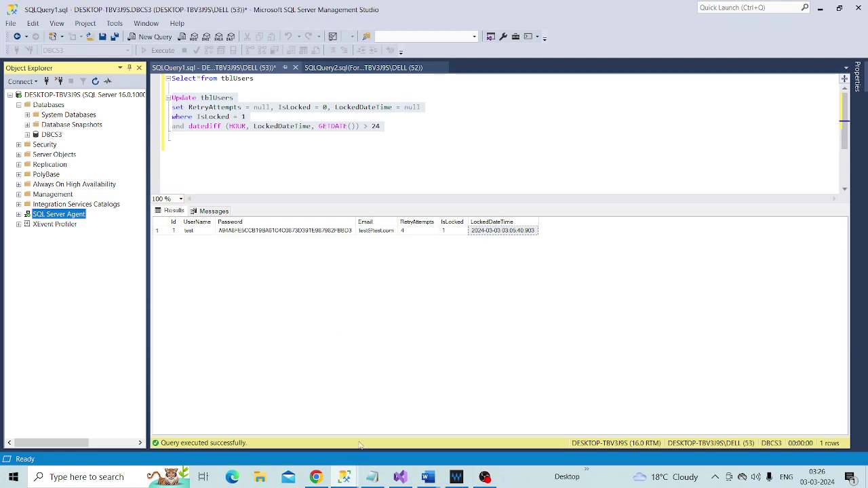
# Locate dbo.tblUsers among the DBCS3 tables in Object Explorer and set the job step's database to DBCS3
pyautogui.moveTo(345, 477)
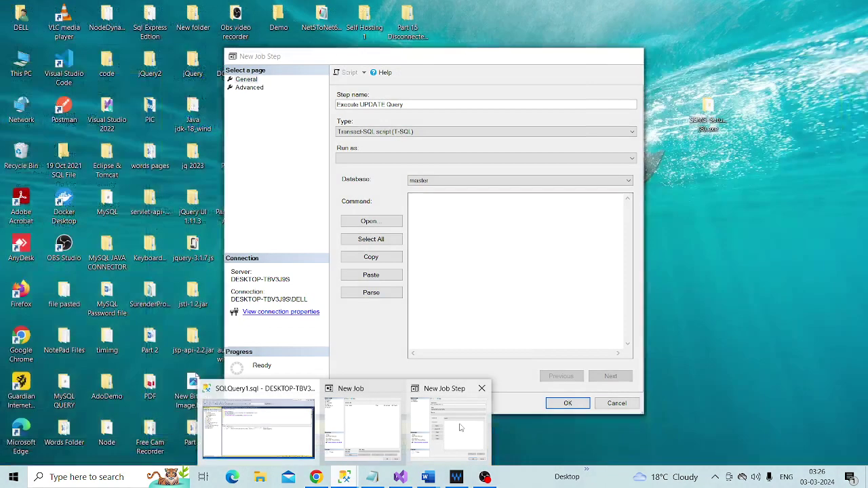
pyautogui.click(462, 428)
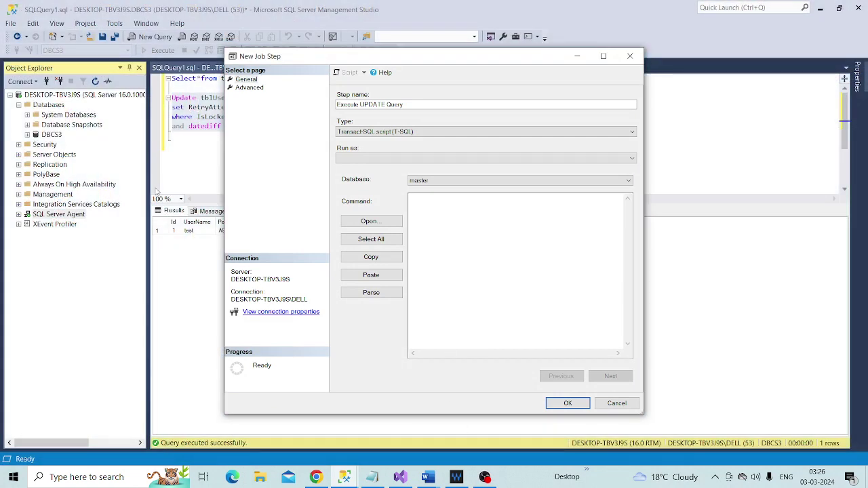
pyautogui.click(28, 135)
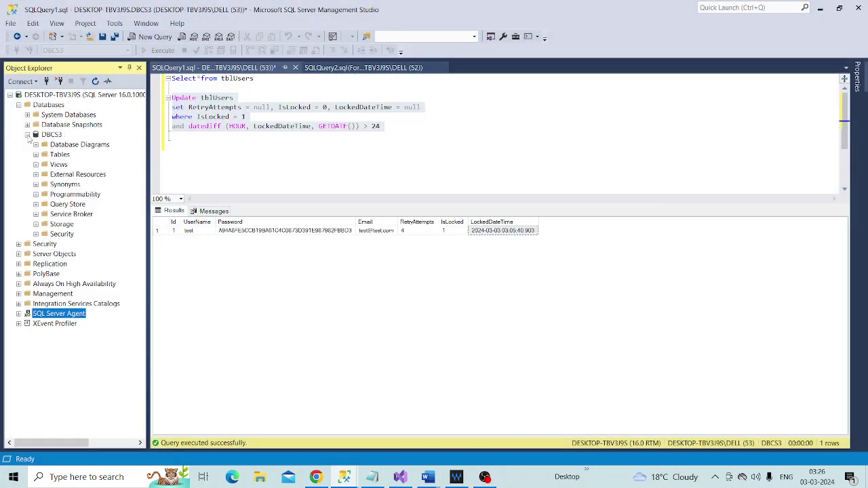
pyautogui.click(36, 155)
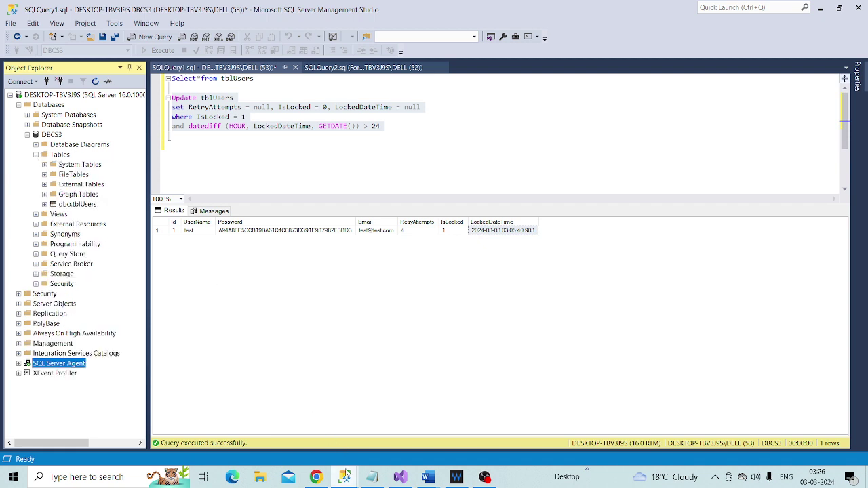
pyautogui.moveTo(346, 475)
pyautogui.click(448, 415)
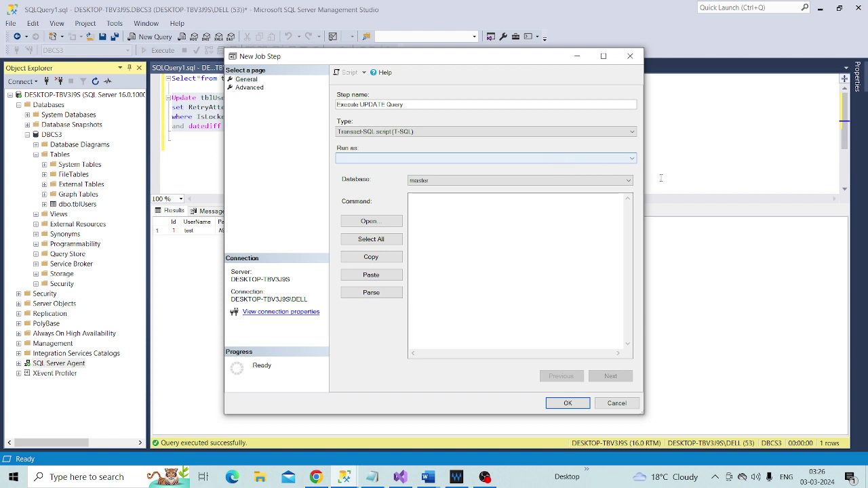
pyautogui.click(631, 182)
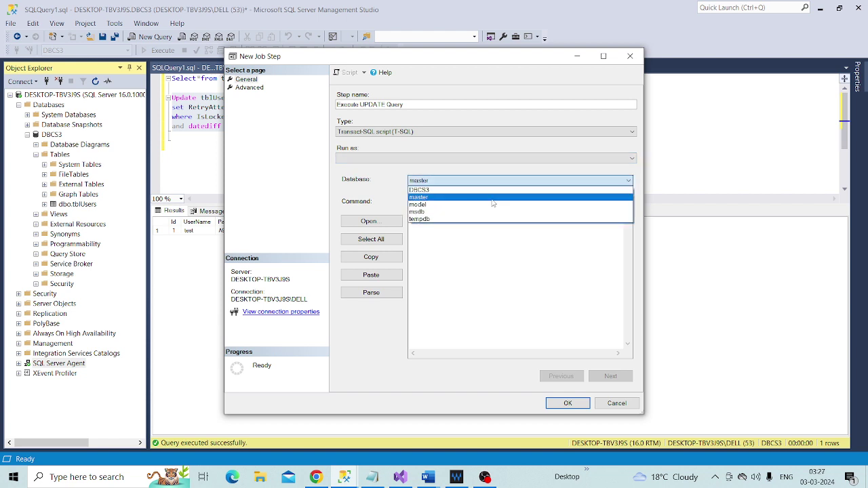
pyautogui.click(478, 191)
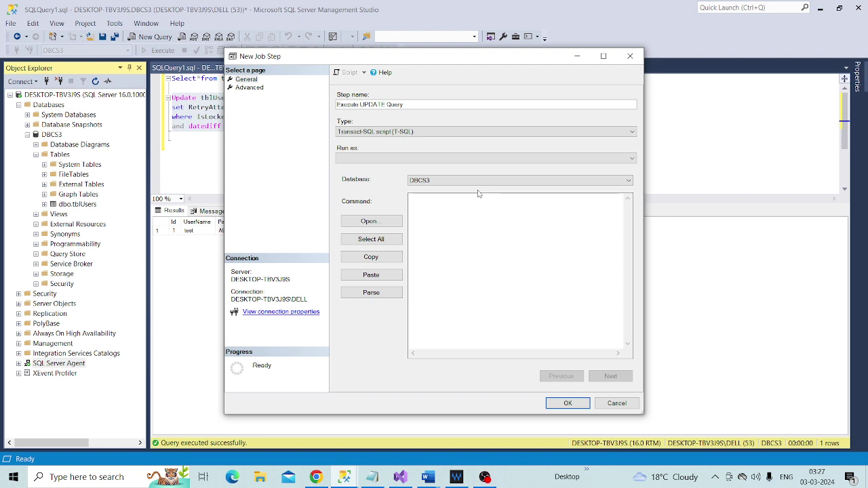
# Copy the full Update tblUsers statement from SQLQuery1.sql into the job step's command and save the step
pyautogui.click(186, 317)
pyautogui.click(189, 119)
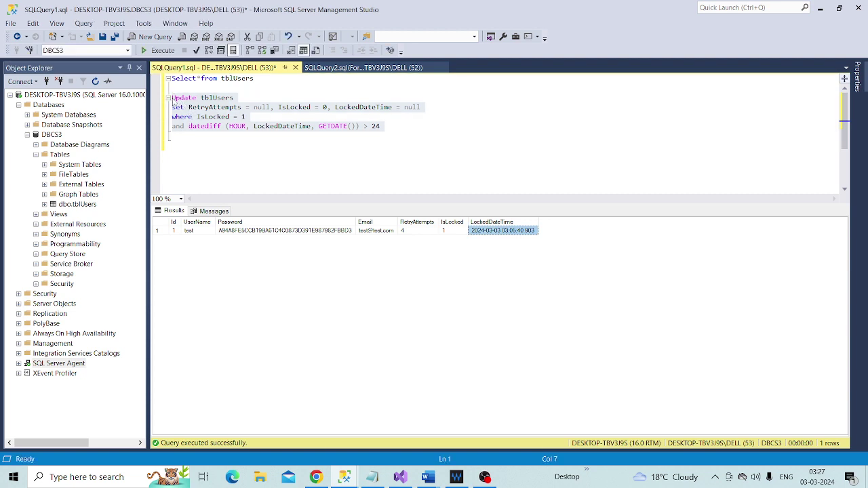
pyautogui.click(173, 99)
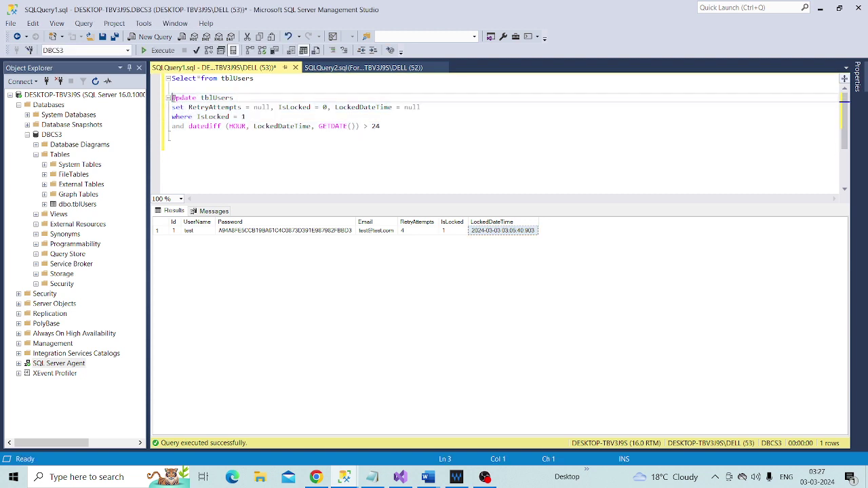
pyautogui.hotkey('shift', 'Down')
pyautogui.hotkey('shift', 'Down')
pyautogui.hotkey('shift', 'Down')
pyautogui.hotkey('shift', 'Down')
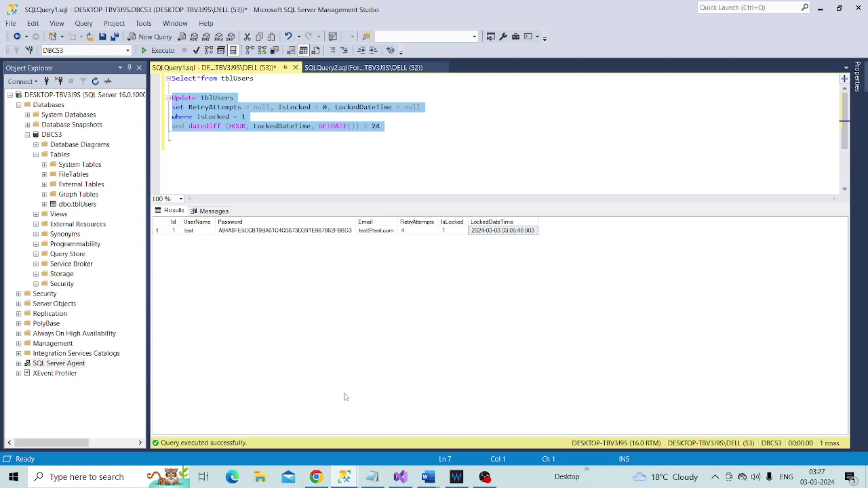
pyautogui.click(345, 477)
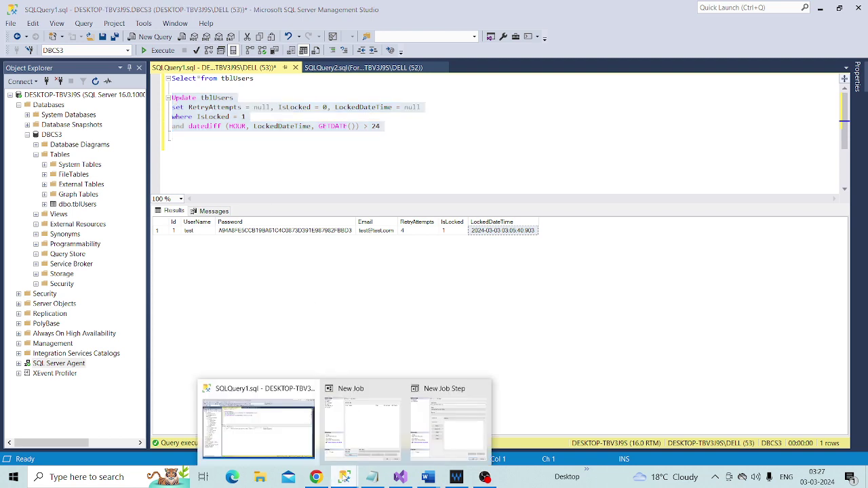
pyautogui.click(442, 432)
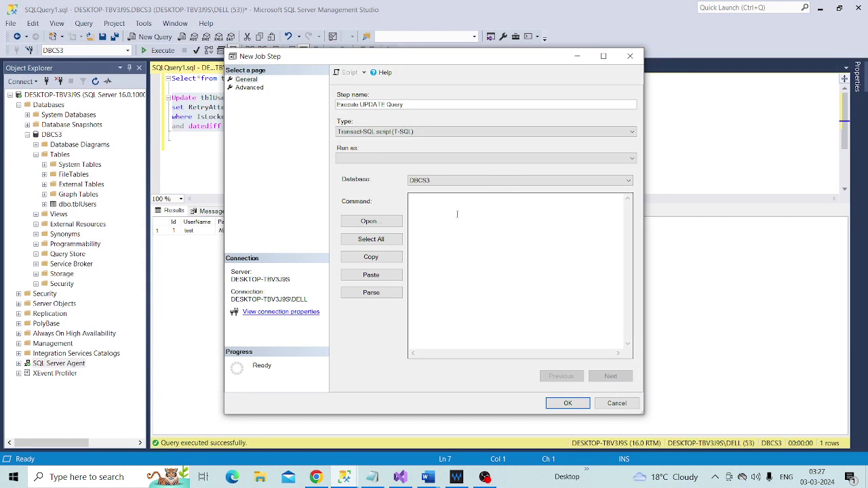
pyautogui.click(457, 215)
pyautogui.write('Update tblUsers set RetryAttempts = null, IsLocked = 0, LockedDateTime = null where IsLocked = 1 and datediff(HOUR, LockedDateTime, GETDATE()) > 24')
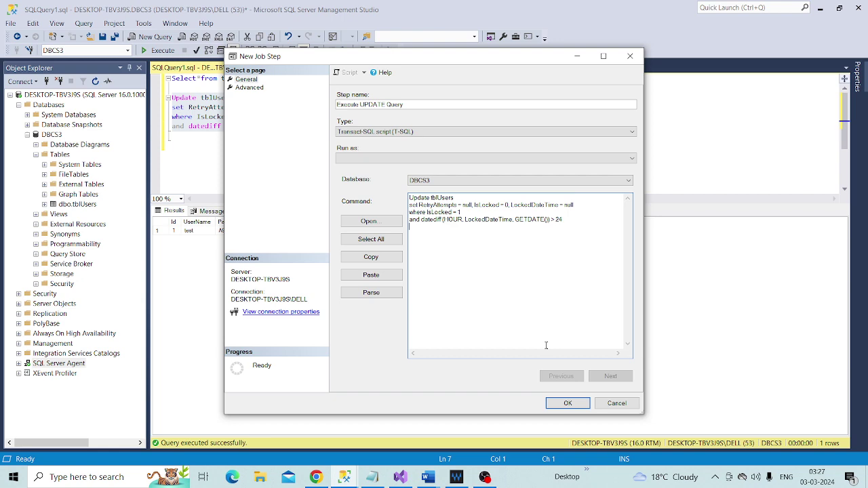
pyautogui.click(568, 404)
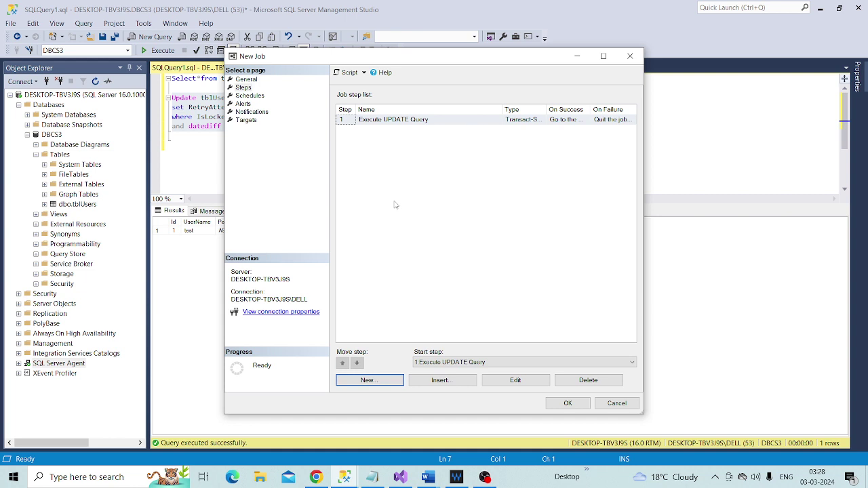
# Start a new schedule for the job and name it Every 30 minutes Daily
pyautogui.click(257, 96)
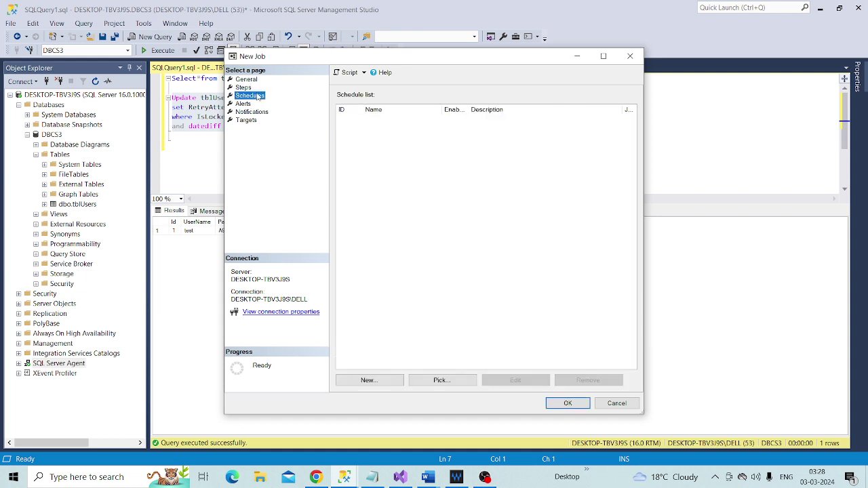
pyautogui.click(376, 381)
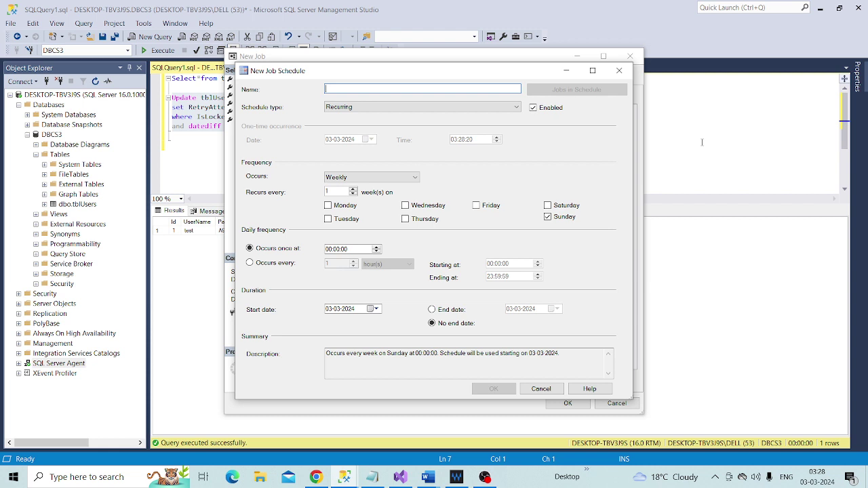
pyautogui.write('E')
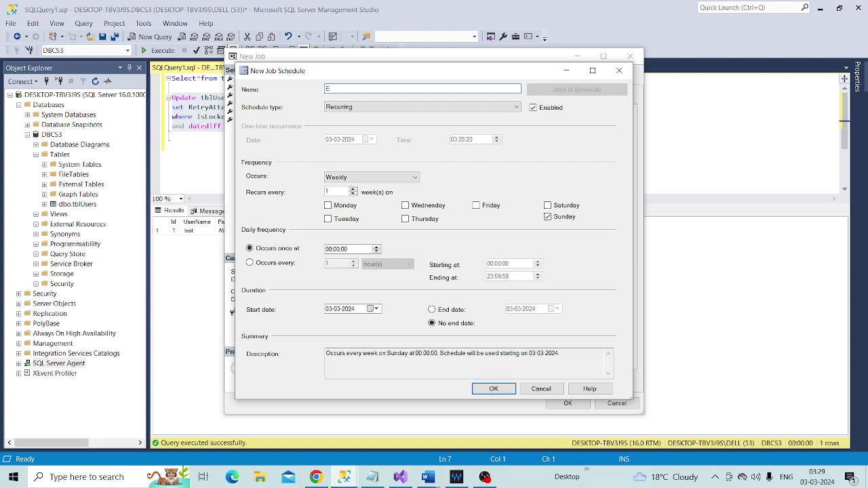
pyautogui.write('very 30 minutes')
pyautogui.write('Dai')
pyautogui.press('BackSpace')
pyautogui.press('BackSpace')
pyautogui.write('ily')
# Set the schedule to occur daily, every 30 minutes, with no end date, and save it
pyautogui.click(413, 178)
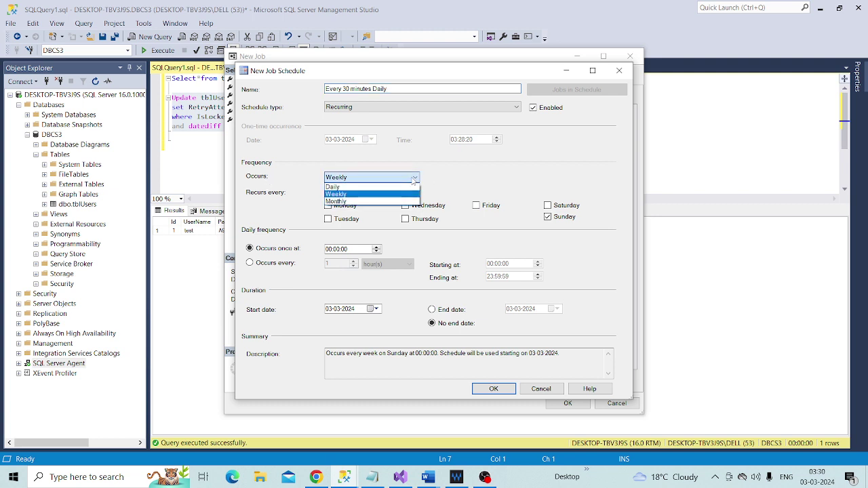
pyautogui.click(360, 187)
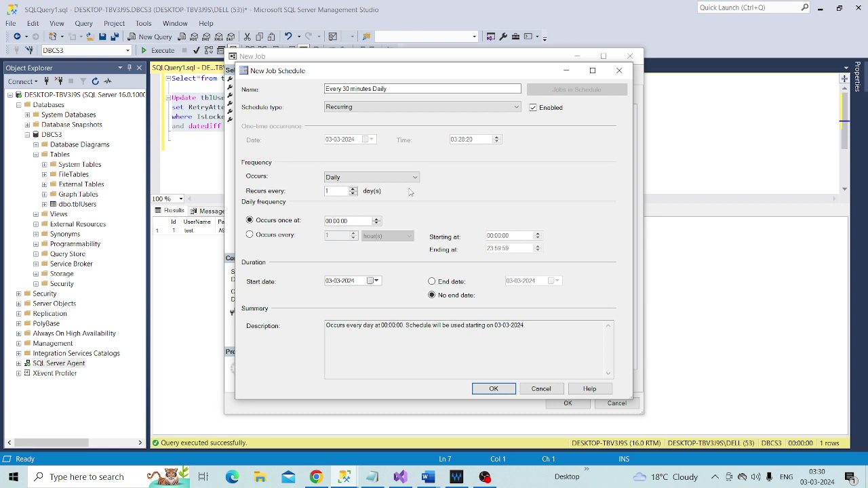
pyautogui.click(250, 235)
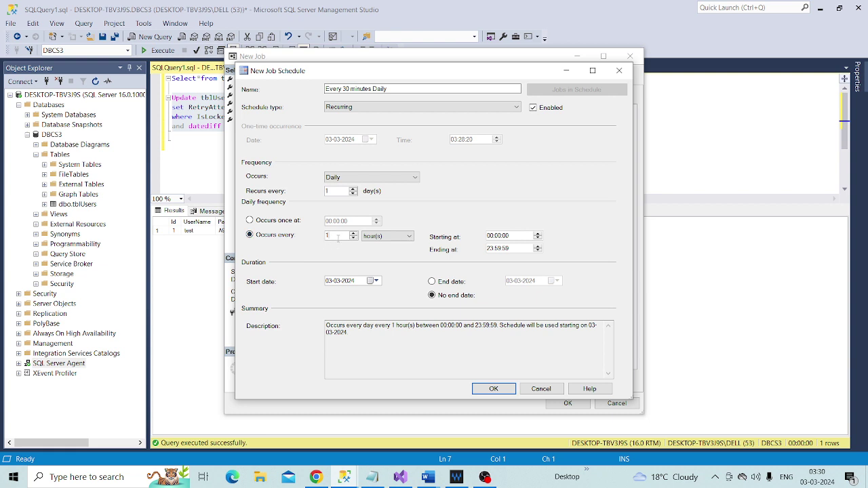
pyautogui.doubleClick(338, 236)
pyautogui.write('30')
pyautogui.click(383, 236)
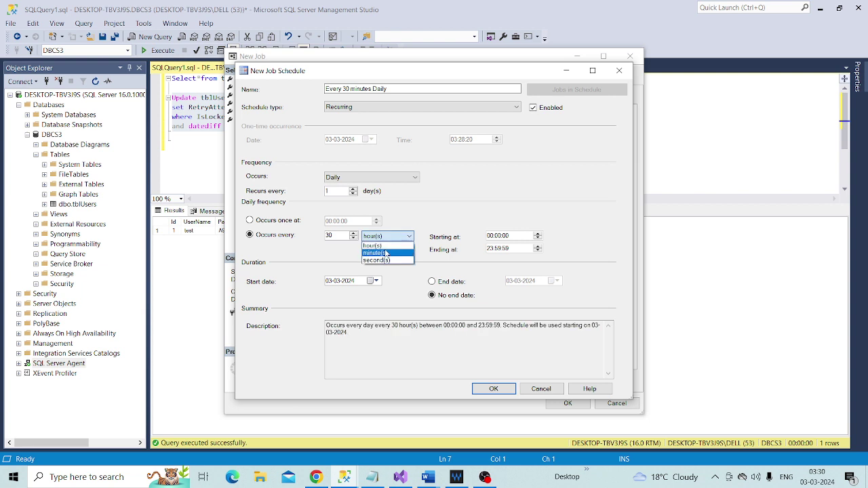
pyautogui.click(386, 253)
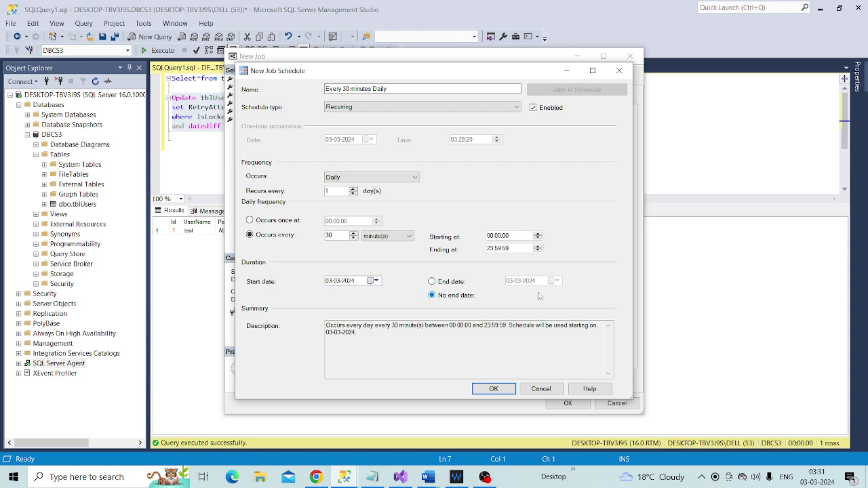
pyautogui.click(498, 392)
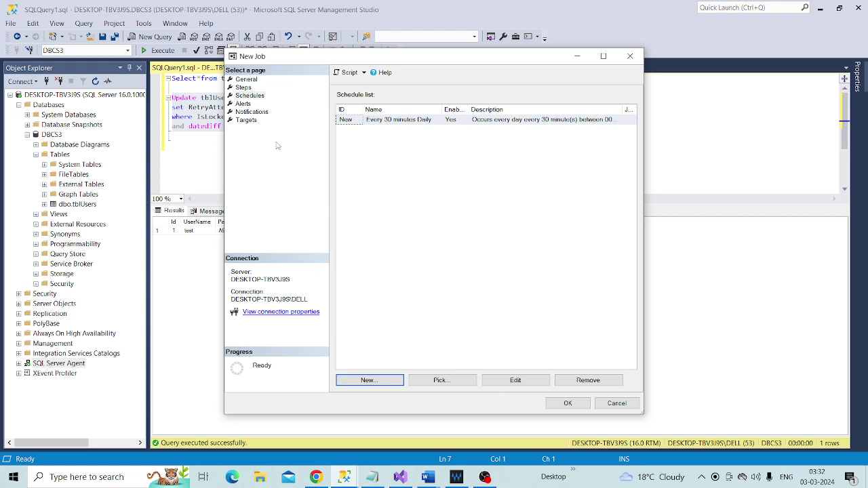
# Review the job's general settings, create the Unlock User Account job, and locate it in the refreshed SQL Server Agent Jobs list
pyautogui.click(245, 82)
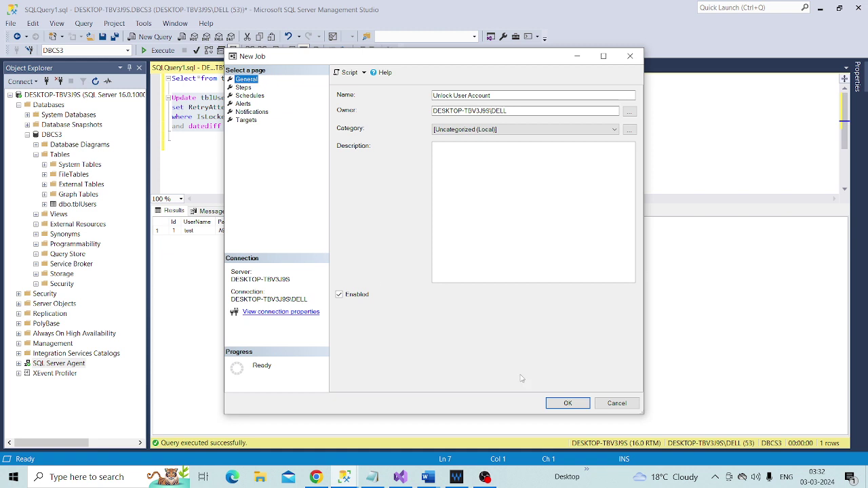
pyautogui.click(569, 403)
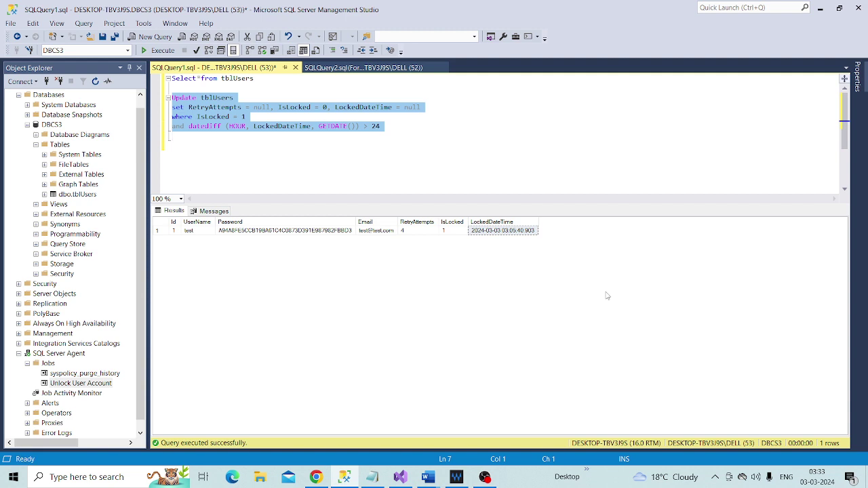
pyautogui.click(28, 126)
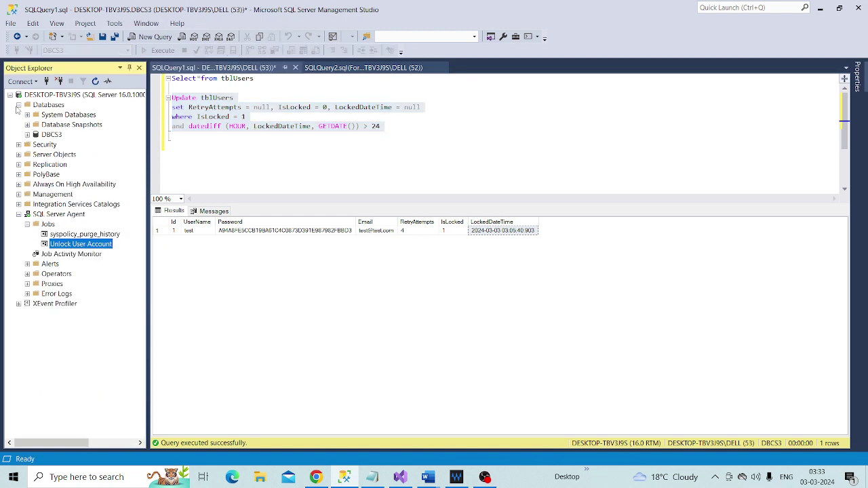
pyautogui.click(19, 106)
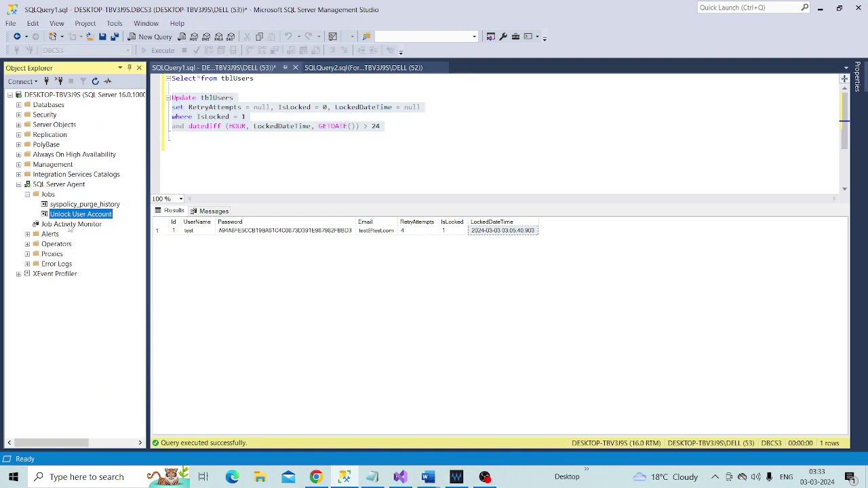
pyautogui.rightClick(44, 195)
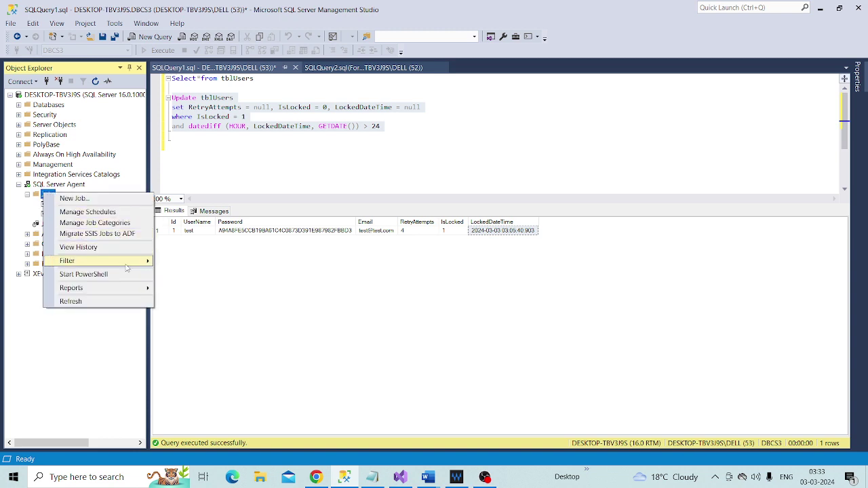
pyautogui.click(94, 305)
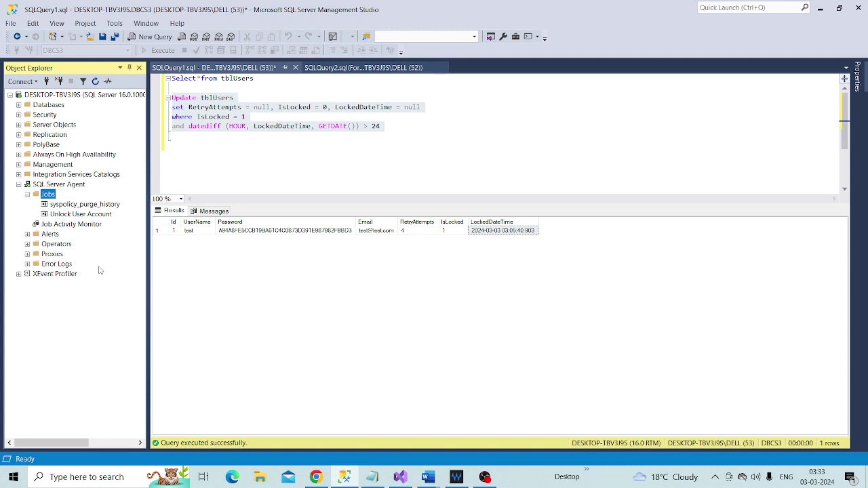
pyautogui.click(63, 214)
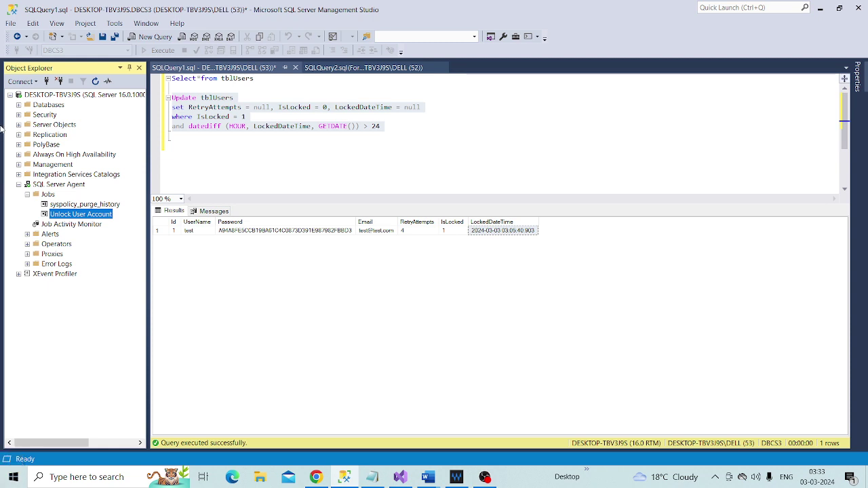
# Run only the Select*from tblUsers statement in SQLQuery1.sql to view the account's lock data
pyautogui.click(263, 80)
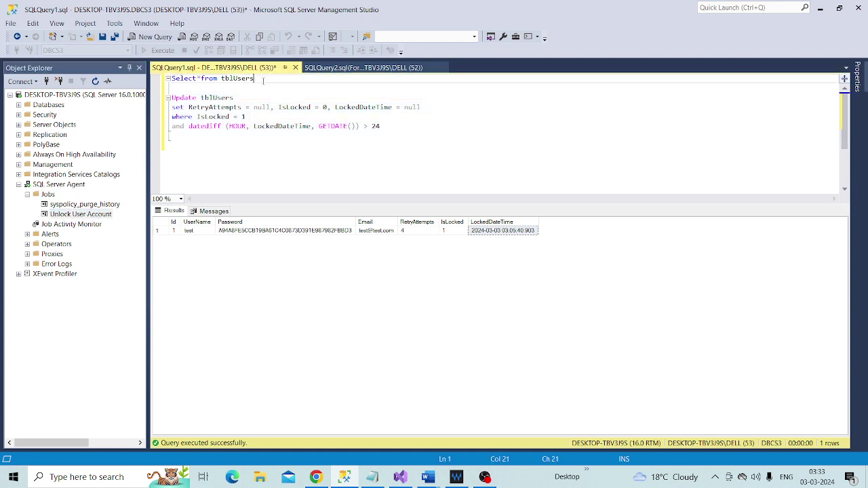
pyautogui.hotkey('shift', 'Left')
pyautogui.hotkey('shift', 'Left')
pyautogui.hotkey('shift', 'Left')
pyautogui.hotkey('shift', 'Left')
pyautogui.hotkey('shift', 'Left')
pyautogui.hotkey('shift', 'Left')
pyautogui.hotkey('shift', 'Left')
pyautogui.hotkey('shift', 'Left')
pyautogui.hotkey('shift', 'Left')
pyautogui.hotkey('shift', 'Left')
pyautogui.hotkey('shift', 'Left')
pyautogui.hotkey('shift', 'Left')
pyautogui.hotkey('shift', 'Left')
pyautogui.hotkey('shift', 'Left')
pyautogui.hotkey('shift', 'Left')
pyautogui.hotkey('shift', 'Left')
pyautogui.hotkey('shift', 'Left')
pyautogui.hotkey('shift', 'Left')
pyautogui.hotkey('shift', 'Left')
pyautogui.hotkey('shift', 'Left')
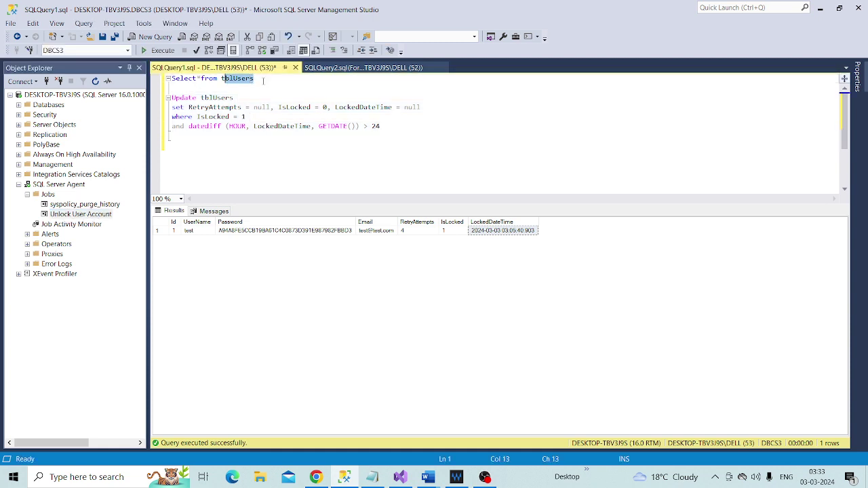
pyautogui.press('F5')
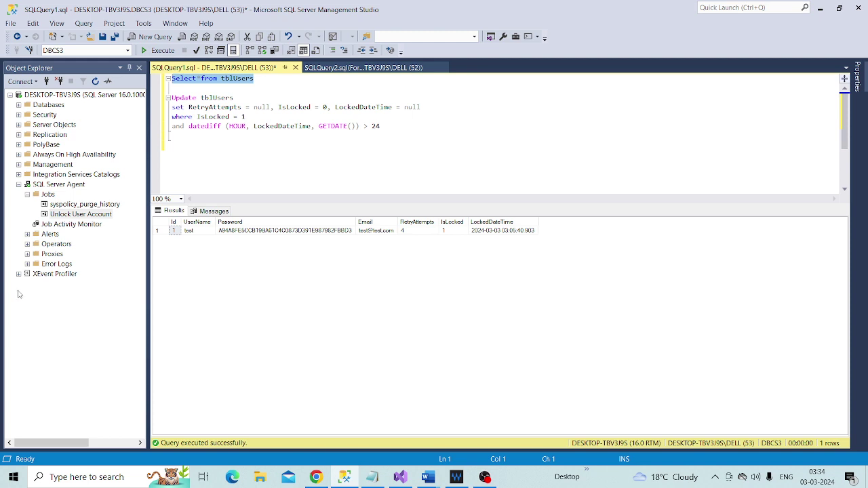
# Edit the Unlock User Account job's Every 30 minutes Daily schedule to occur every 1 minute, and save the job
pyautogui.rightClick(82, 215)
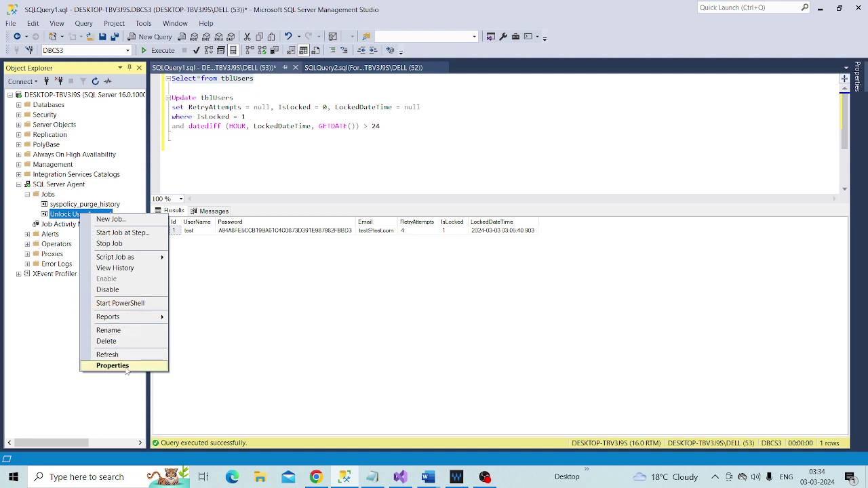
pyautogui.click(126, 369)
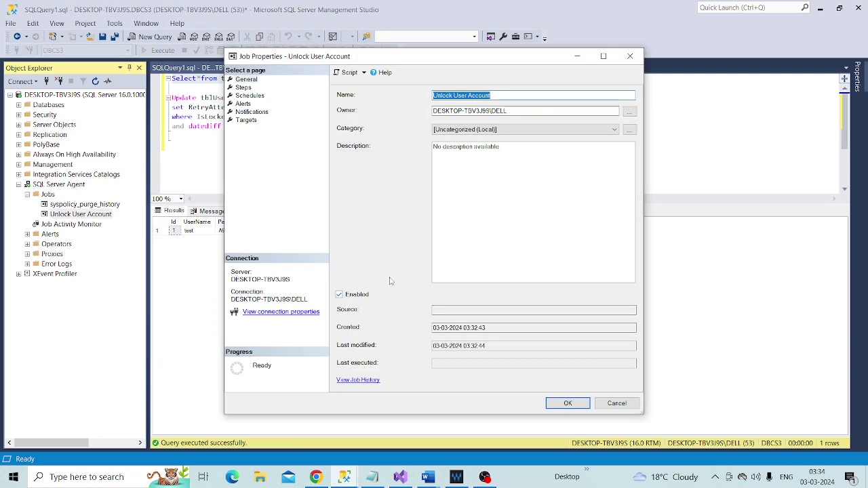
pyautogui.click(252, 80)
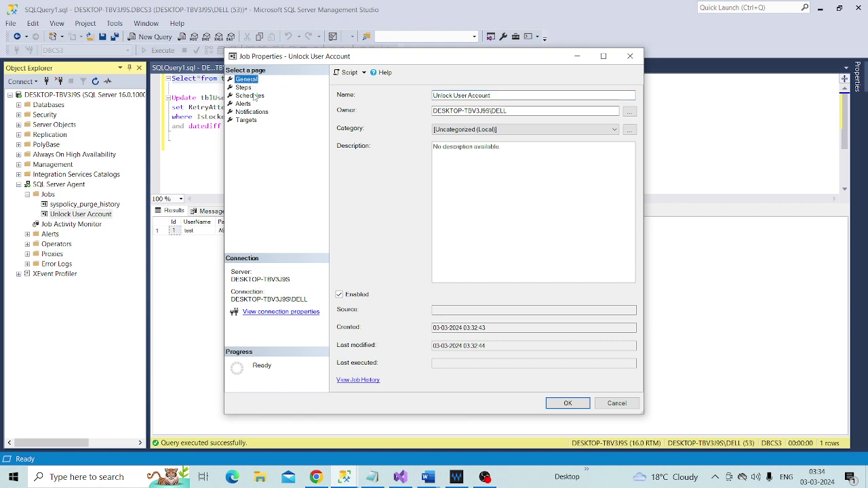
pyautogui.click(255, 96)
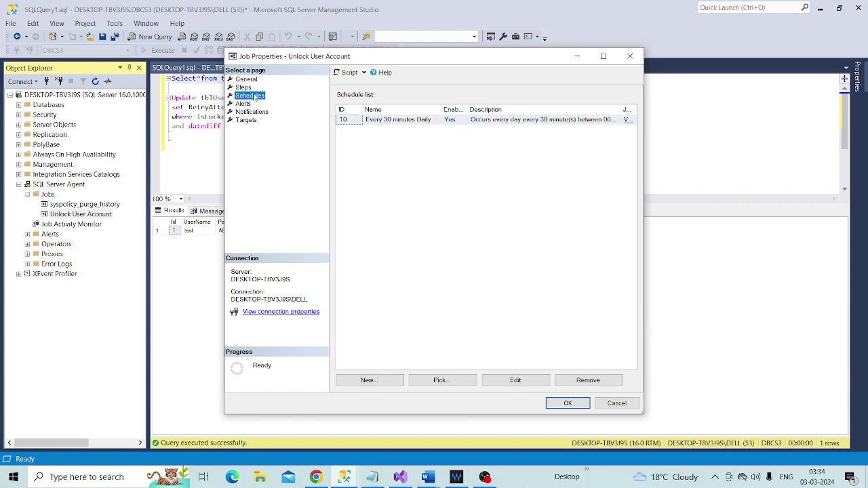
pyautogui.doubleClick(409, 120)
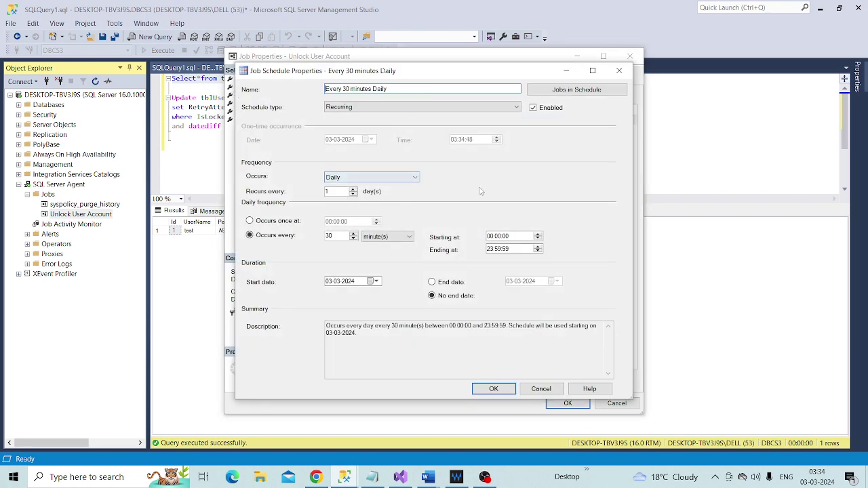
pyautogui.click(340, 236)
pyautogui.press('BackSpace')
pyautogui.press('BackSpace')
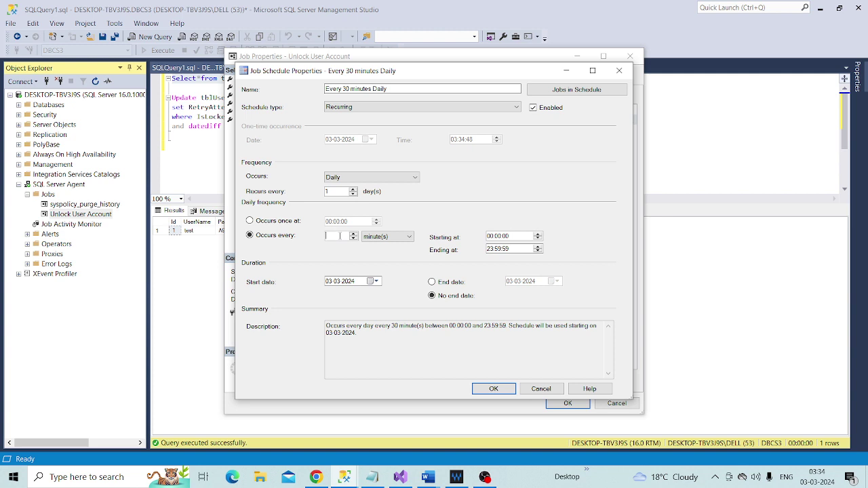
pyautogui.write('1')
pyautogui.click(494, 389)
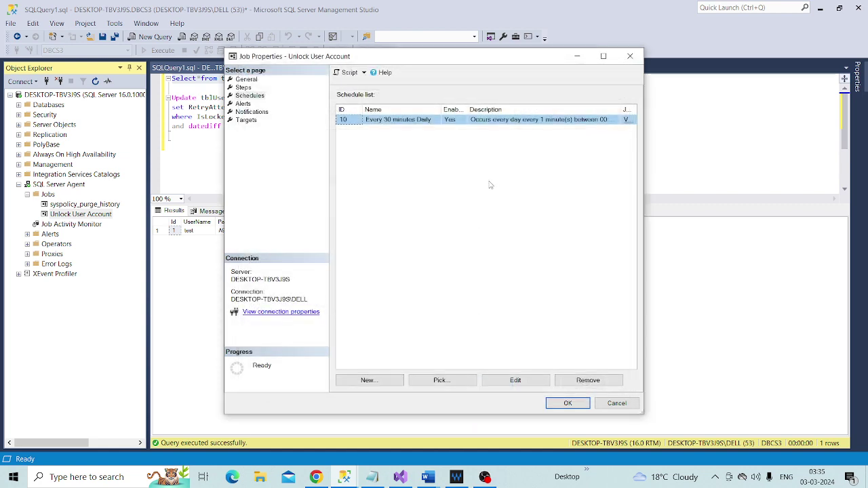
pyautogui.click(568, 404)
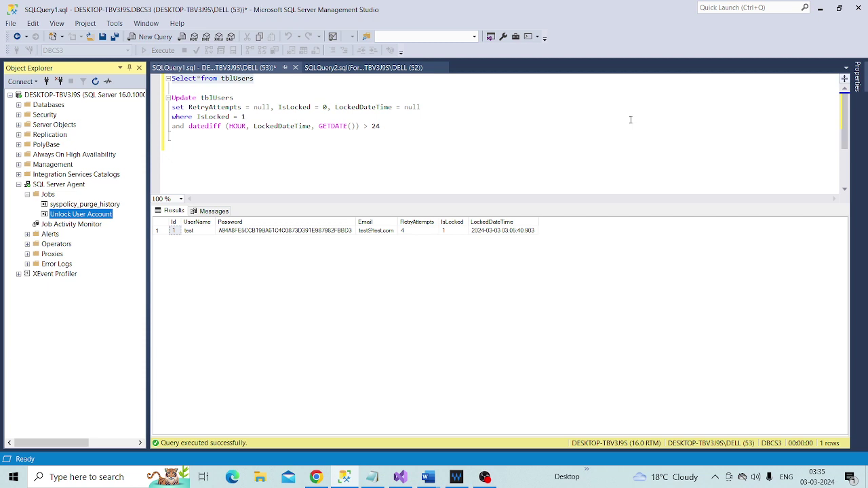
# Execute only the full Update tblUsers statement with the 24-hour datediff condition in SQLQuery1.sql
pyautogui.click(521, 234)
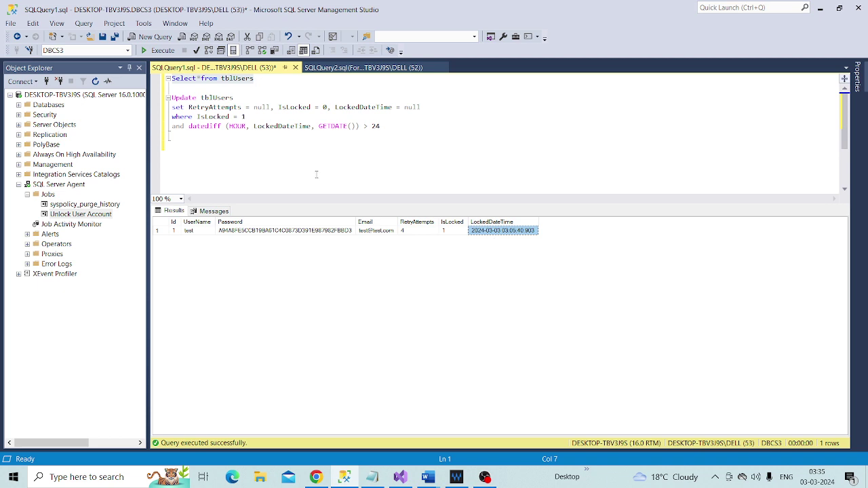
pyautogui.click(174, 98)
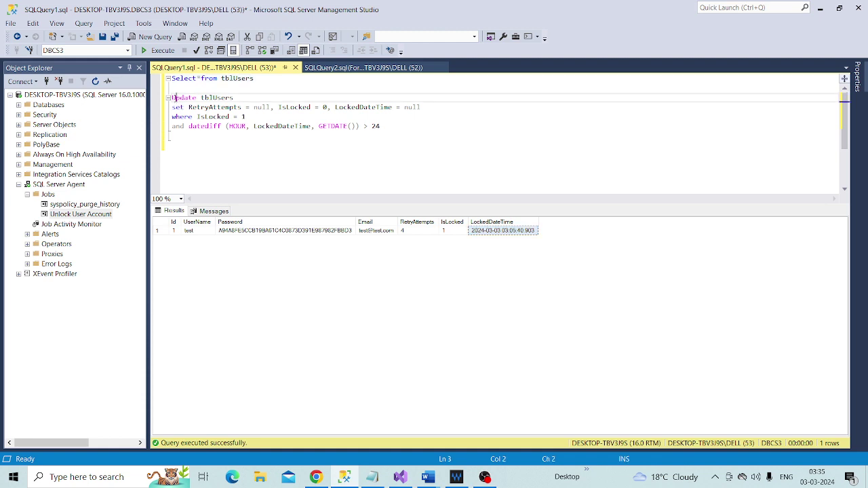
pyautogui.press('Home')
pyautogui.hotkey('shift', 'Down')
pyautogui.hotkey('shift', 'Down')
pyautogui.hotkey('shift', 'Down')
pyautogui.hotkey('shift', 'Down')
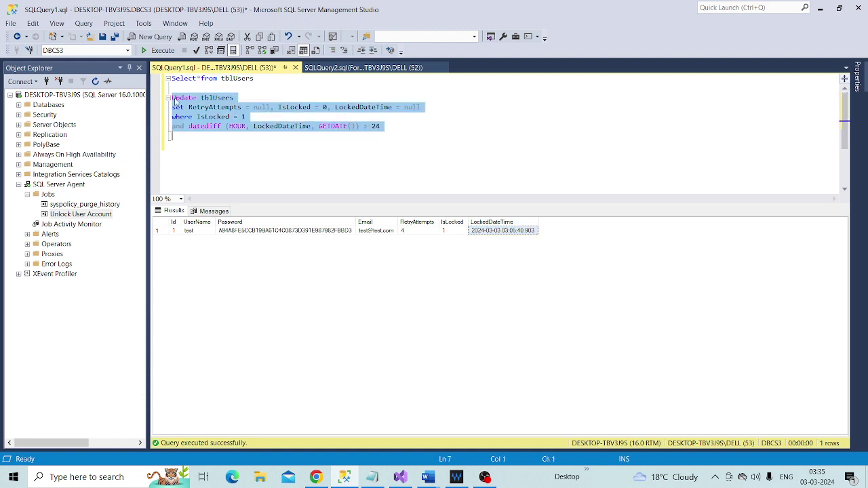
pyautogui.click(160, 51)
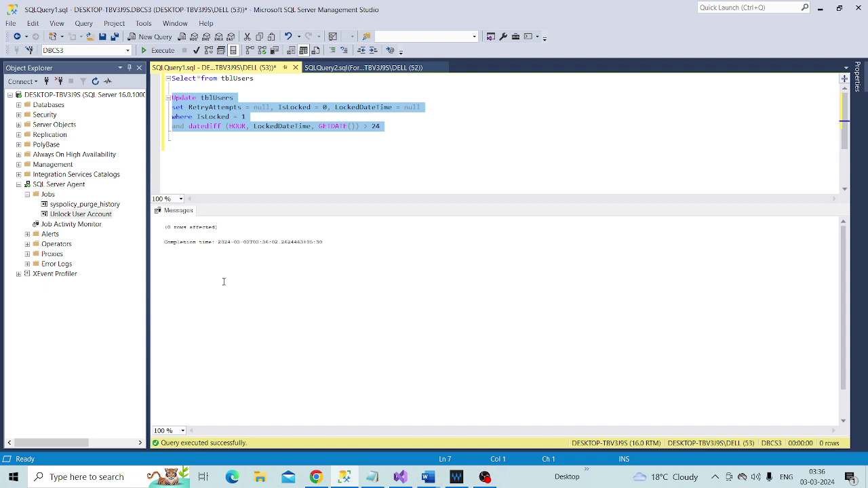
# Run the Select*from tblUsers statement again to check the account's RetryAttempts, IsLocked and LockedDateTime values after the update
pyautogui.click(274, 82)
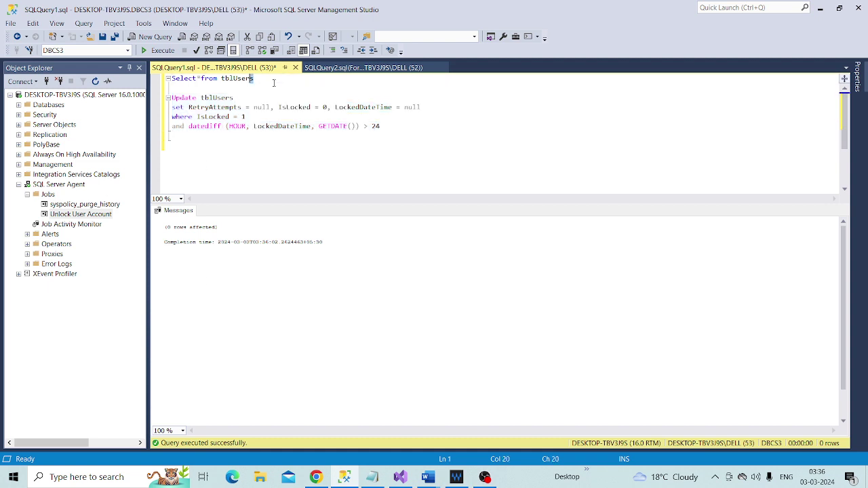
pyautogui.hotkey('ctrl', 'shift', 'Left')
pyautogui.hotkey('ctrl', 'shift', 'Left')
pyautogui.hotkey('ctrl', 'shift', 'Left')
pyautogui.hotkey('ctrl', 'shift', 'Left')
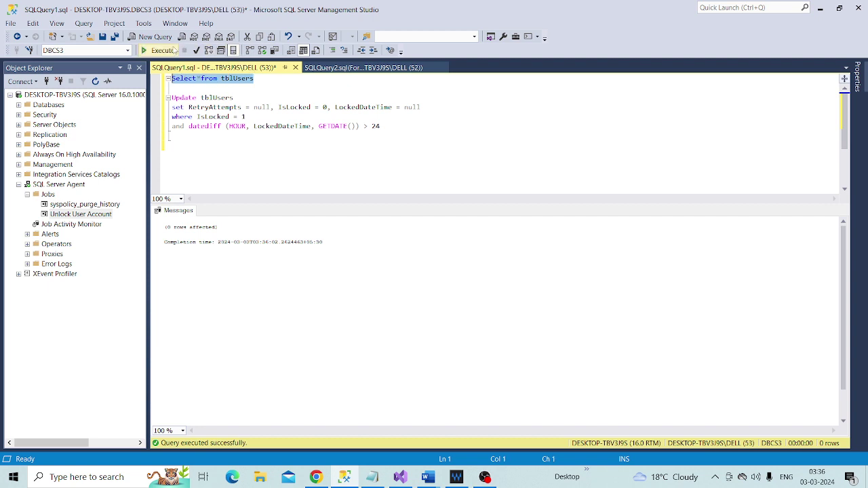
pyautogui.click(159, 50)
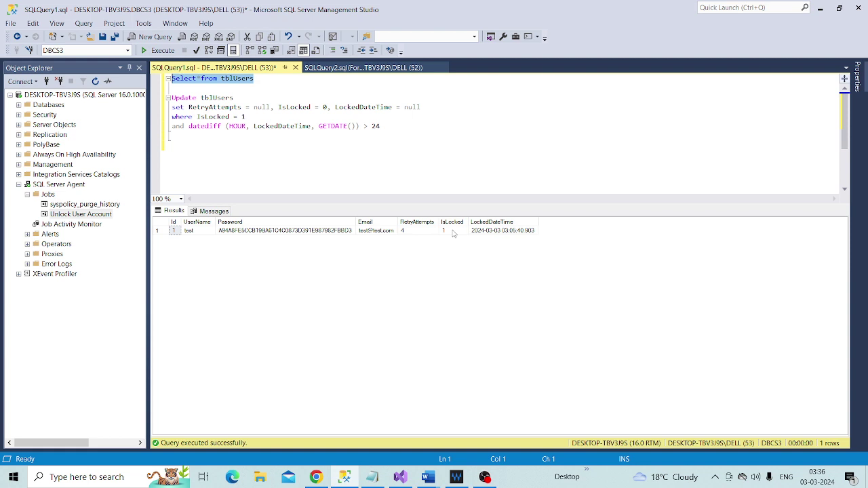
pyautogui.click(232, 98)
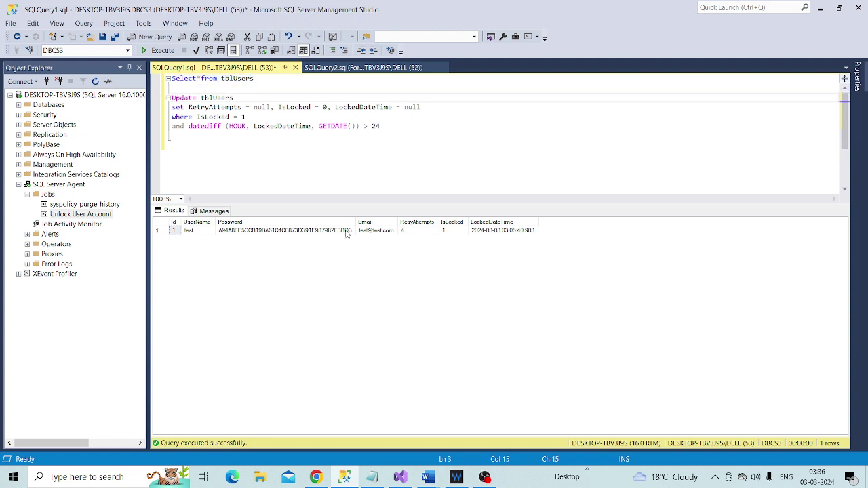
pyautogui.click(373, 477)
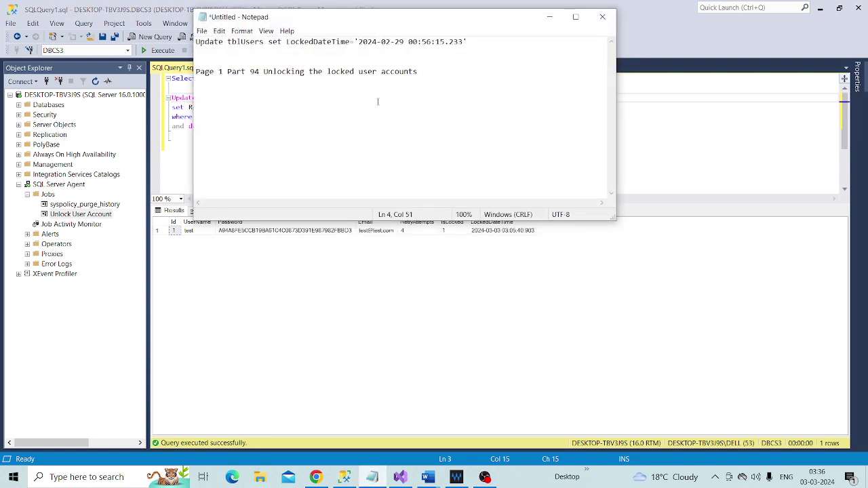
pyautogui.click(196, 42)
pyautogui.hotkey('shift', 'Right')
pyautogui.hotkey('shift', 'Right')
pyautogui.hotkey('shift', 'Right')
pyautogui.hotkey('shift', 'Right')
pyautogui.hotkey('shift', 'Right')
pyautogui.hotkey('shift', 'Right')
pyautogui.hotkey('shift', 'Right')
pyautogui.hotkey('shift', 'Right')
pyautogui.hotkey('shift', 'Right')
pyautogui.hotkey('shift', 'Right')
pyautogui.hotkey('shift', 'Right')
pyautogui.hotkey('shift', 'Right')
pyautogui.hotkey('shift', 'Right')
pyautogui.hotkey('shift', 'Right')
pyautogui.hotkey('shift', 'Right')
pyautogui.hotkey('shift', 'Right')
pyautogui.hotkey('shift', 'Right')
pyautogui.hotkey('shift', 'Right')
pyautogui.hotkey('shift', 'Right')
pyautogui.hotkey('shift', 'Right')
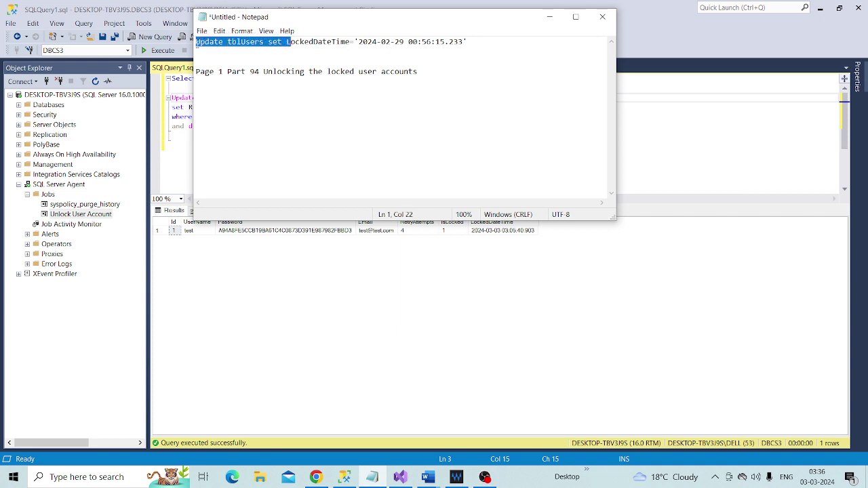
pyautogui.hotkey('shift', 'Right')
pyautogui.hotkey('shift', 'Right')
pyautogui.hotkey('shift', 'Right')
pyautogui.hotkey('shift', 'Right')
pyautogui.hotkey('shift', 'Right')
pyautogui.hotkey('shift', 'Right')
pyautogui.hotkey('shift', 'Right')
pyautogui.hotkey('shift', 'Right')
pyautogui.hotkey('shift', 'Right')
pyautogui.hotkey('shift', 'Right')
pyautogui.hotkey('shift', 'Right')
pyautogui.hotkey('shift', 'Right')
pyautogui.hotkey('shift', 'Right')
pyautogui.hotkey('shift', 'Right')
pyautogui.hotkey('shift', 'Right')
pyautogui.hotkey('shift', 'Right')
pyautogui.hotkey('shift', 'Right')
pyautogui.hotkey('shift', 'Right')
pyautogui.hotkey('shift', 'Right')
pyautogui.hotkey('shift', 'Right')
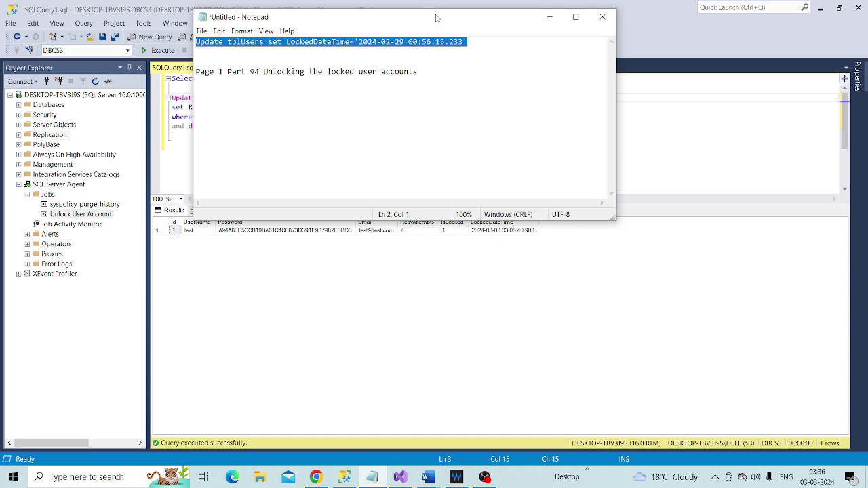
pyautogui.click(549, 17)
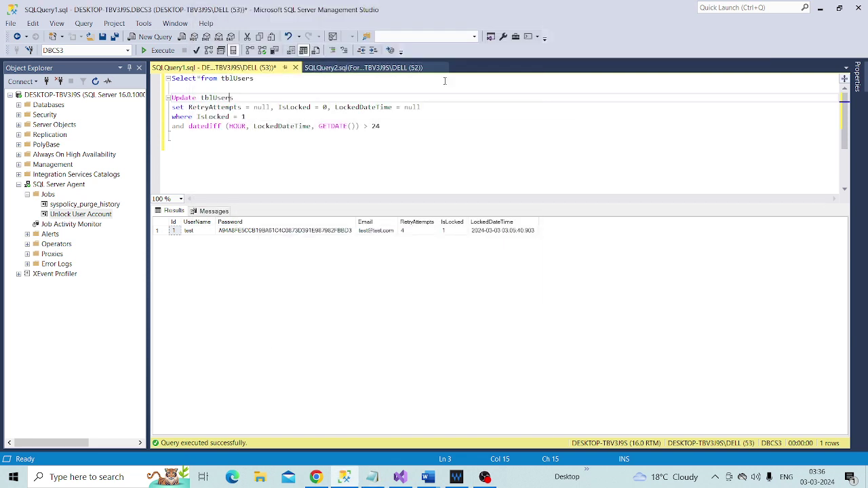
pyautogui.click(280, 163)
pyautogui.hotkey('ctrl', 'v')
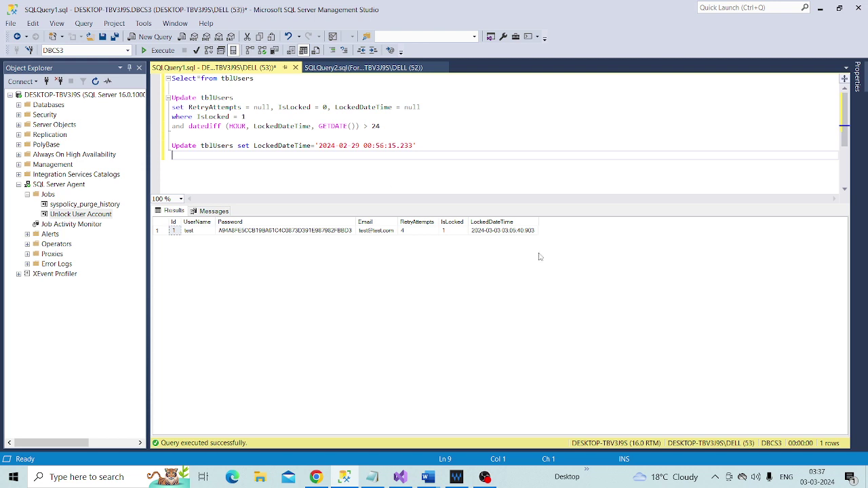
pyautogui.click(499, 231)
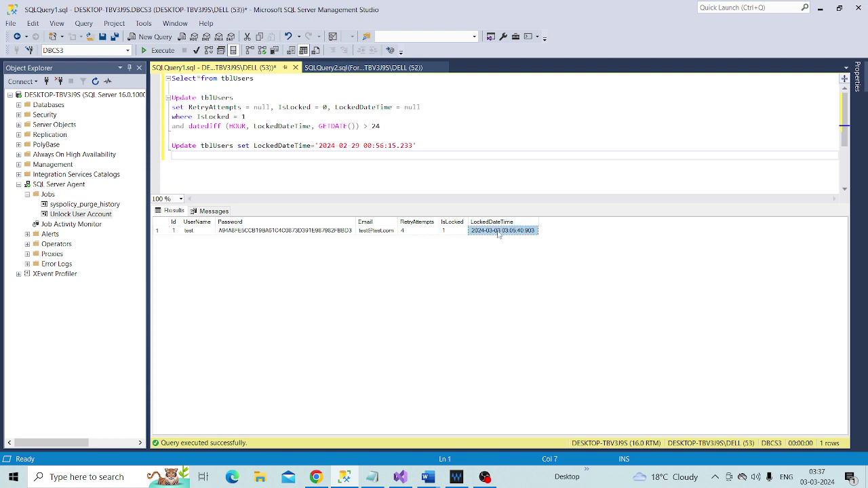
pyautogui.rightClick(498, 232)
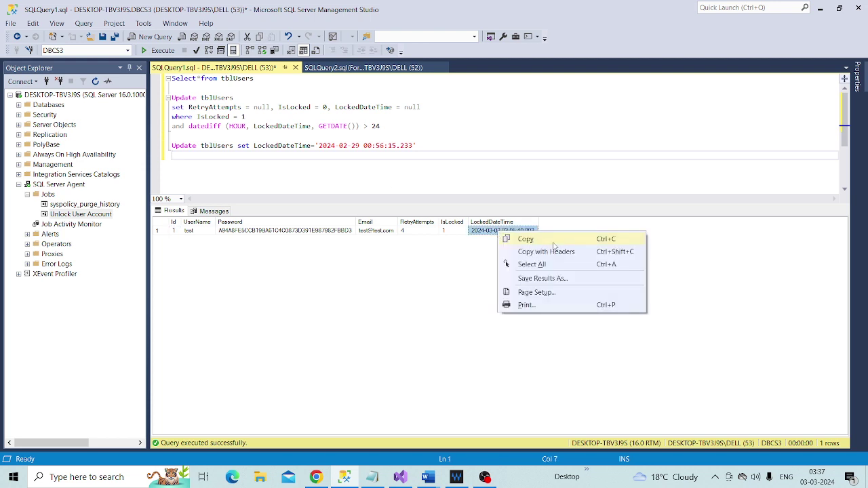
pyautogui.click(554, 246)
pyautogui.rightClick(517, 231)
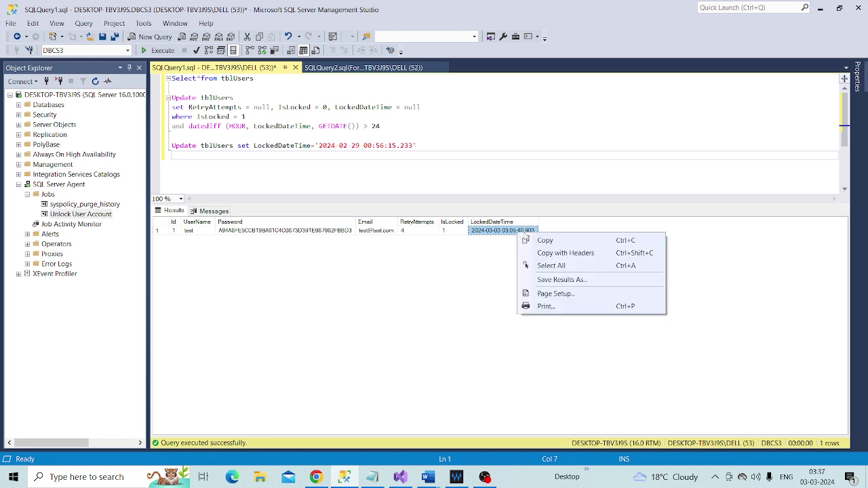
pyautogui.click(546, 241)
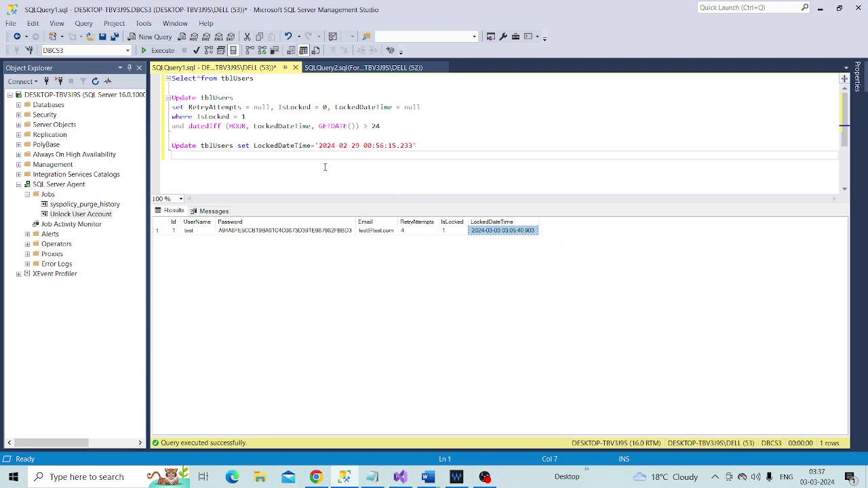
pyautogui.click(319, 145)
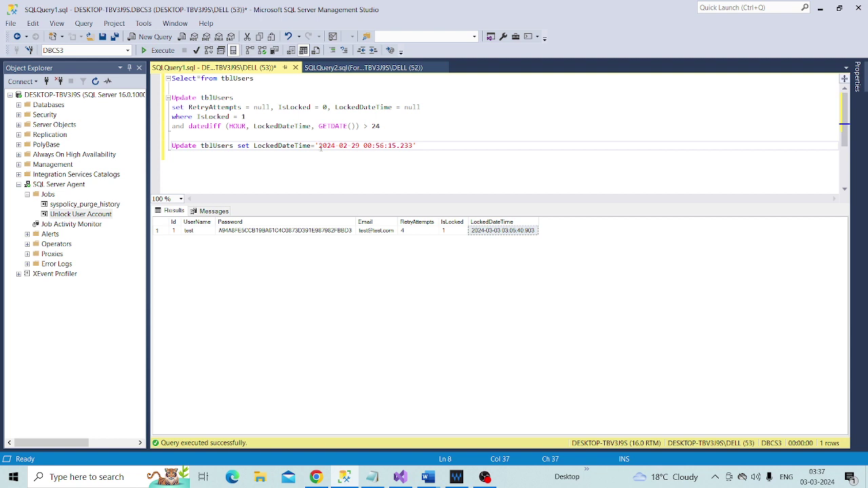
pyautogui.hotkey('shift', 'Right')
pyautogui.hotkey('shift', 'Right')
pyautogui.hotkey('shift', 'Right')
pyautogui.hotkey('shift', 'Right')
pyautogui.hotkey('shift', 'Right')
pyautogui.hotkey('shift', 'Right')
pyautogui.hotkey('shift', 'Right')
pyautogui.hotkey('shift', 'Right')
pyautogui.hotkey('shift', 'Right')
pyautogui.hotkey('shift', 'Right')
pyautogui.hotkey('shift', 'Right')
pyautogui.hotkey('shift', 'Right')
pyautogui.hotkey('shift', 'Right')
pyautogui.hotkey('shift', 'Right')
pyautogui.hotkey('shift', 'Right')
pyautogui.hotkey('shift', 'Right')
pyautogui.hotkey('shift', 'Right')
pyautogui.hotkey('shift', 'Right')
pyautogui.hotkey('shift', 'Right')
pyautogui.hotkey('shift', 'Right')
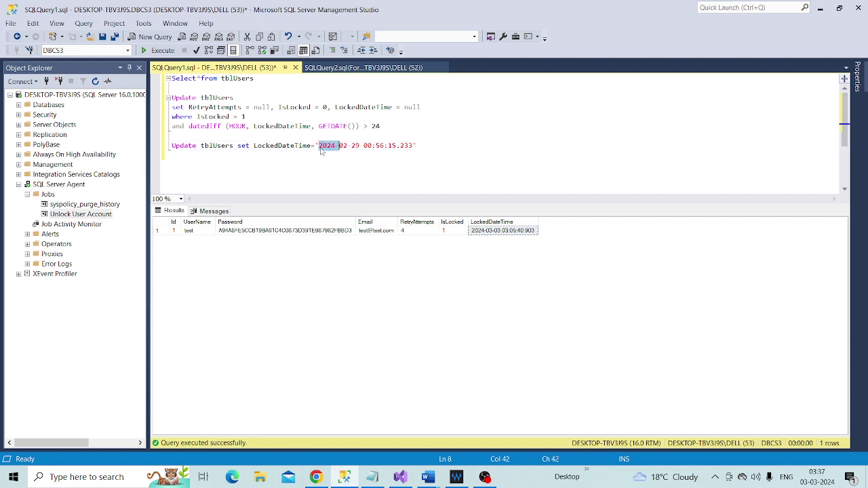
pyautogui.hotkey('shift', 'Right')
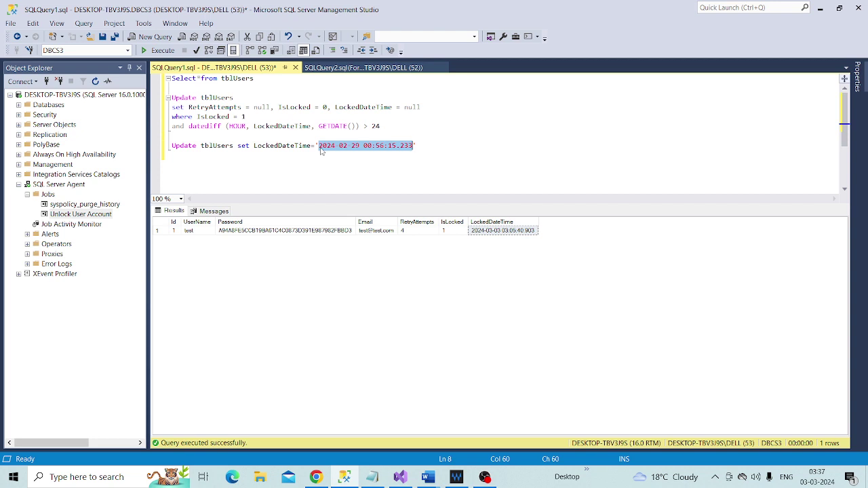
pyautogui.hotkey('ctrl', 'v')
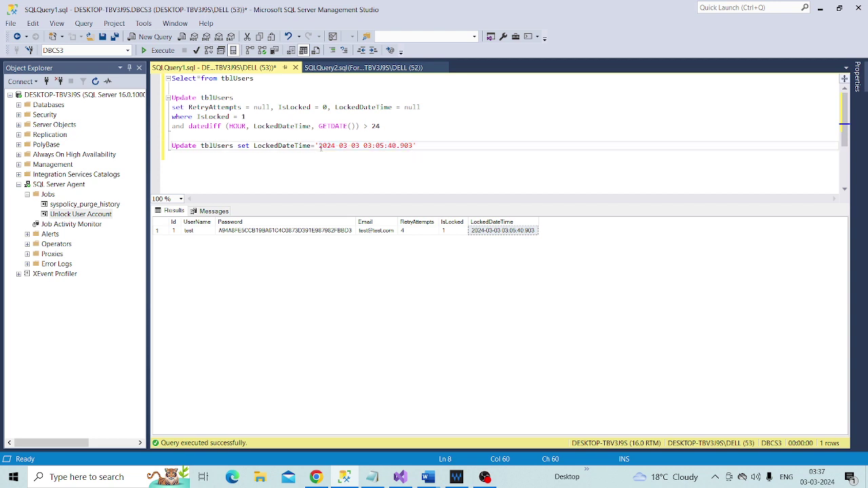
pyautogui.click(371, 149)
pyautogui.press('BackSpace')
pyautogui.write('1')
pyautogui.click(172, 146)
pyautogui.moveTo(172, 146); pyautogui.dragTo(417, 146)
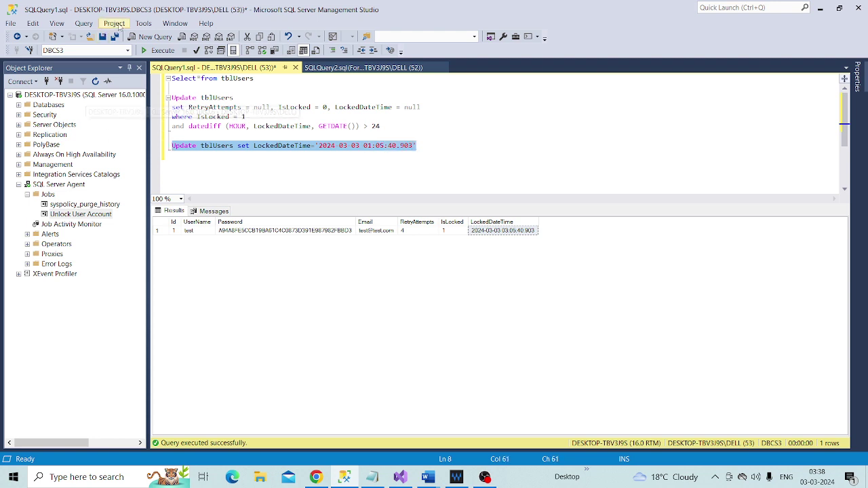
pyautogui.click(161, 54)
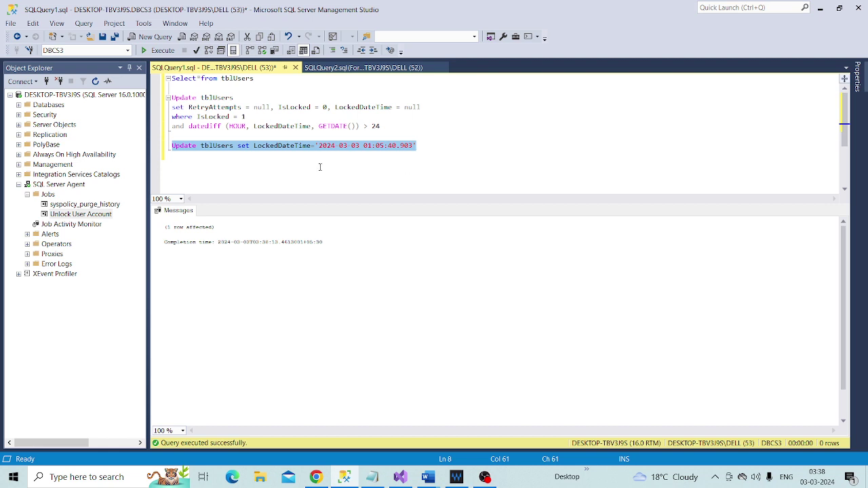
# Run only the Select*from tblUsers statement to check the account's LockedDateTime after the hour change
pyautogui.click(270, 85)
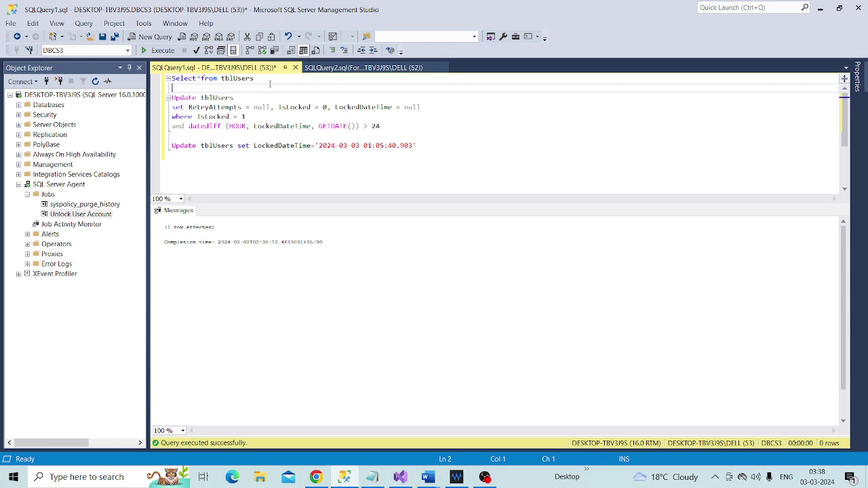
pyautogui.click(266, 81)
pyautogui.hotkey('shift', 'Left')
pyautogui.hotkey('shift', 'Left')
pyautogui.hotkey('shift', 'Left')
pyautogui.hotkey('shift', 'Left')
pyautogui.hotkey('shift', 'Left')
pyautogui.hotkey('shift', 'Left')
pyautogui.hotkey('shift', 'Left')
pyautogui.hotkey('shift', 'Left')
pyautogui.hotkey('shift', 'Left')
pyautogui.hotkey('shift', 'Left')
pyautogui.hotkey('shift', 'Left')
pyautogui.hotkey('shift', 'Left')
pyautogui.hotkey('shift', 'Left')
pyautogui.hotkey('shift', 'Left')
pyautogui.hotkey('shift', 'Left')
pyautogui.hotkey('shift', 'Left')
pyautogui.hotkey('shift', 'Left')
pyautogui.hotkey('shift', 'Left')
pyautogui.hotkey('shift', 'Left')
pyautogui.hotkey('shift', 'Left')
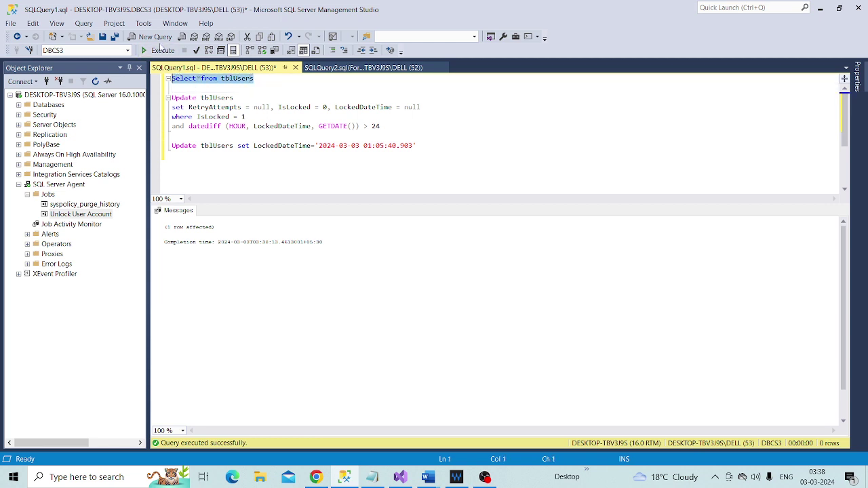
pyautogui.click(161, 51)
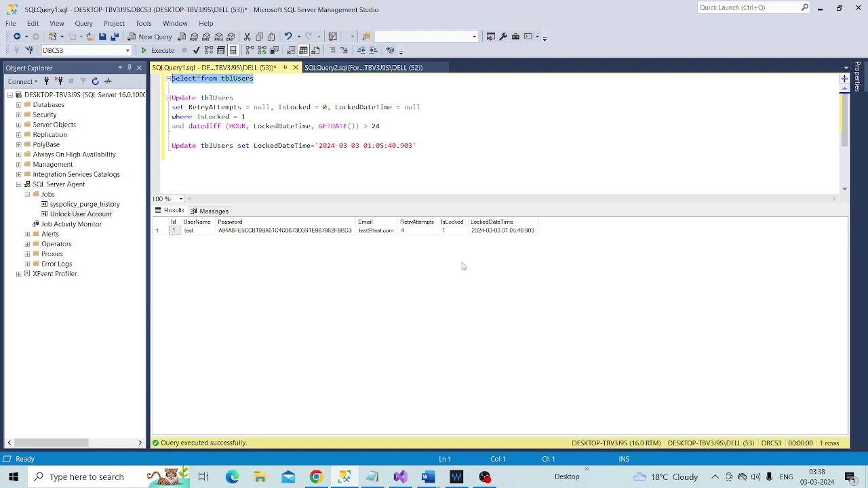
pyautogui.click(359, 146)
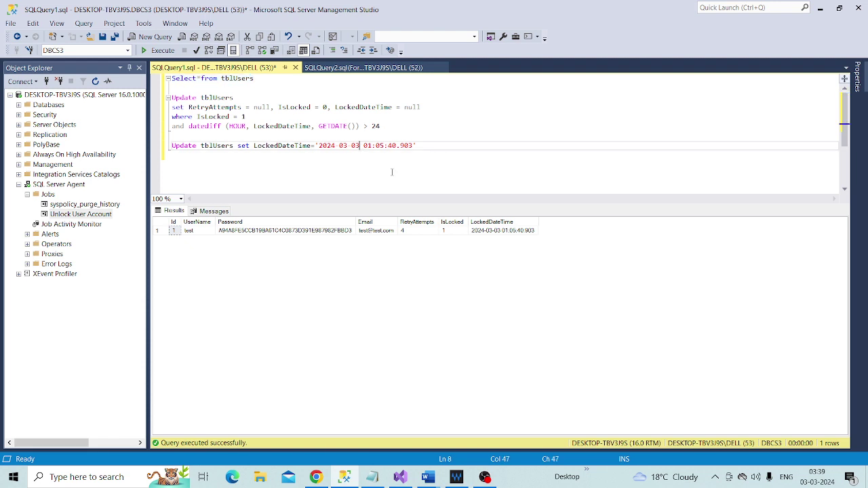
pyautogui.press('BackSpace')
pyautogui.write('1')
pyautogui.click(169, 148)
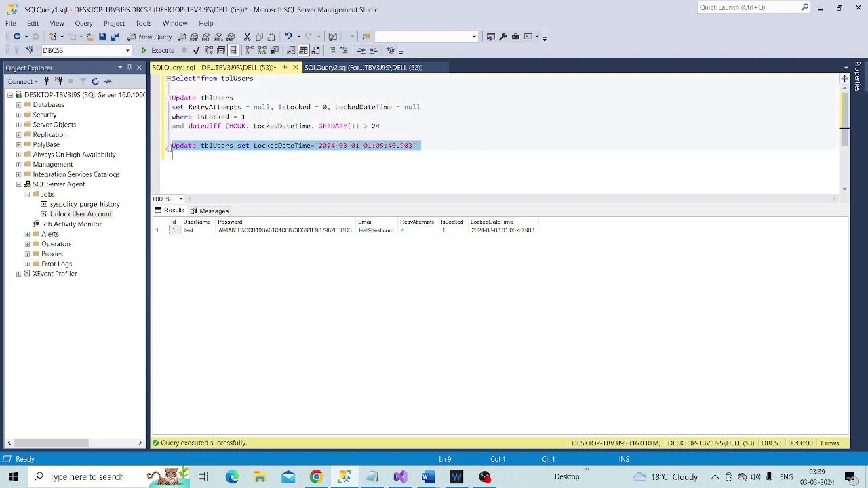
pyautogui.click(161, 51)
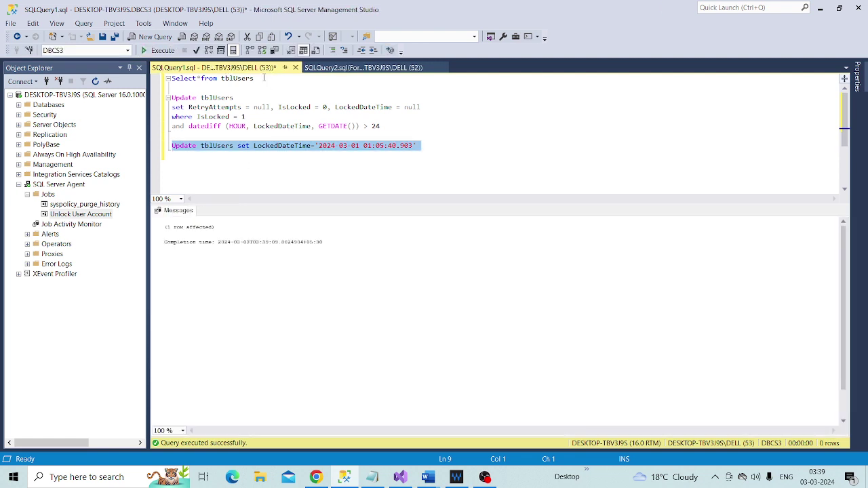
# Run only the Select*from tblUsers statement again to check the backdated LockedDateTime value of the account
pyautogui.click(264, 78)
pyautogui.hotkey('shift', 'Left')
pyautogui.hotkey('shift', 'Left')
pyautogui.hotkey('shift', 'Left')
pyautogui.hotkey('shift', 'Left')
pyautogui.hotkey('shift', 'Left')
pyautogui.hotkey('shift', 'Left')
pyautogui.hotkey('shift', 'Left')
pyautogui.hotkey('shift', 'Left')
pyautogui.hotkey('shift', 'Left')
pyautogui.hotkey('shift', 'Left')
pyautogui.hotkey('shift', 'Left')
pyautogui.hotkey('shift', 'Left')
pyautogui.hotkey('shift', 'Left')
pyautogui.hotkey('shift', 'Left')
pyautogui.hotkey('shift', 'Left')
pyautogui.hotkey('shift', 'Left')
pyautogui.hotkey('shift', 'Left')
pyautogui.hotkey('shift', 'Left')
pyautogui.hotkey('shift', 'Left')
pyautogui.hotkey('shift', 'Left')
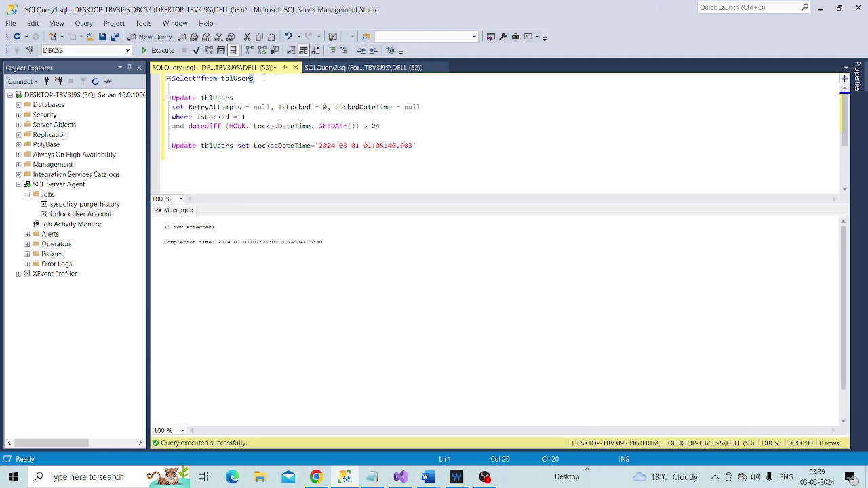
pyautogui.click(167, 52)
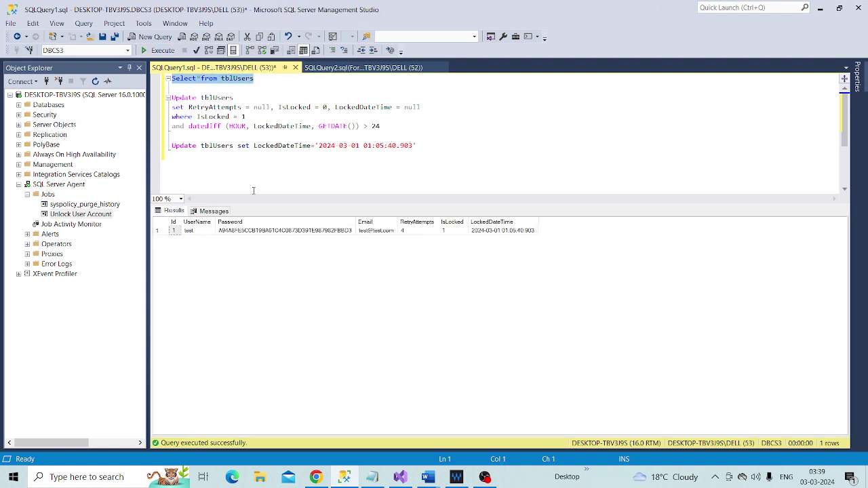
pyautogui.click(493, 232)
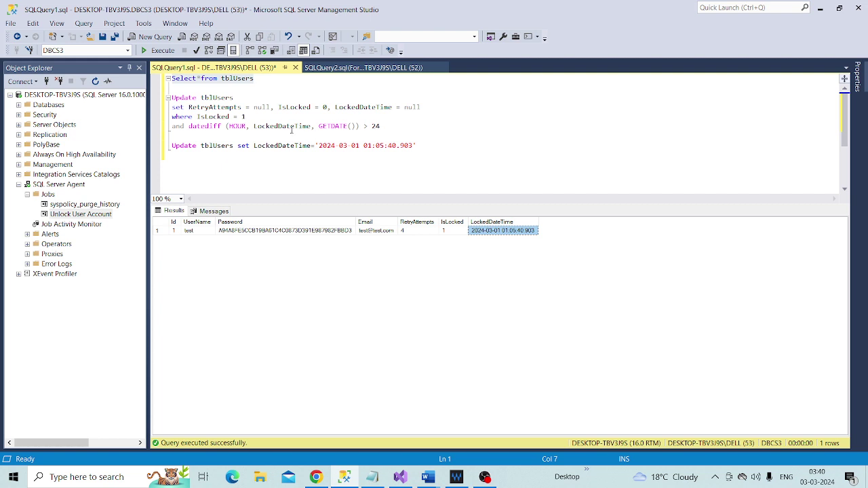
# Rerun the Select*from tblUsers statement after the job's one-minute interval to check whether the account has been unlocked
pyautogui.click(260, 82)
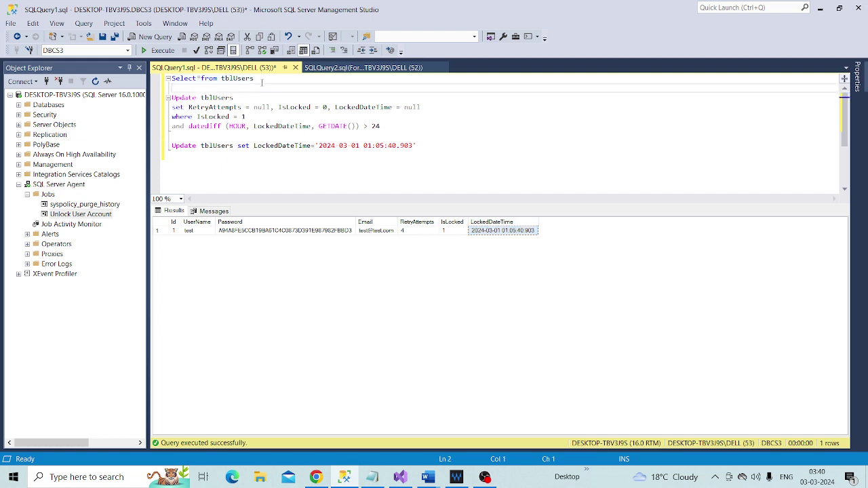
pyautogui.hotkey('shift', 'Left')
pyautogui.hotkey('shift', 'Left')
pyautogui.hotkey('shift', 'Left')
pyautogui.hotkey('shift', 'Left')
pyautogui.hotkey('shift', 'Left')
pyautogui.hotkey('shift', 'Left')
pyautogui.hotkey('shift', 'Left')
pyautogui.hotkey('shift', 'Left')
pyautogui.hotkey('shift', 'Left')
pyautogui.hotkey('shift', 'Left')
pyautogui.hotkey('shift', 'Left')
pyautogui.hotkey('shift', 'Left')
pyautogui.hotkey('shift', 'Left')
pyautogui.hotkey('shift', 'Left')
pyautogui.hotkey('shift', 'Left')
pyautogui.hotkey('shift', 'Left')
pyautogui.hotkey('shift', 'Left')
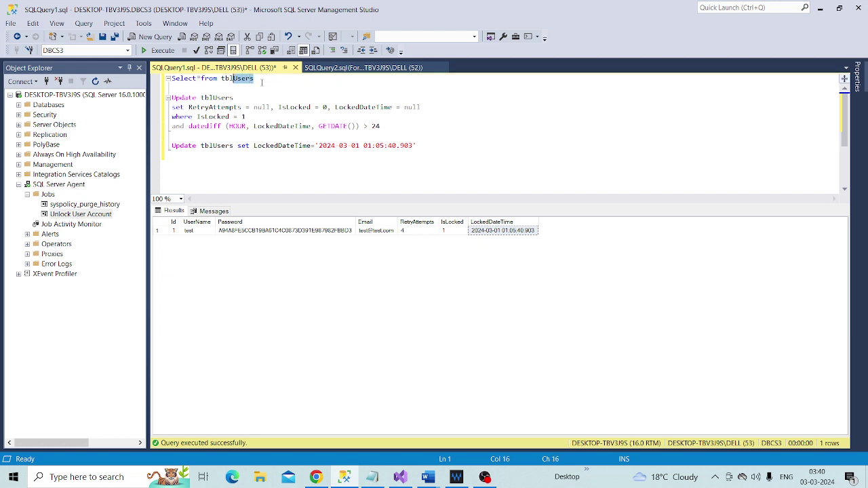
pyautogui.hotkey('shift', 'Left')
pyautogui.hotkey('shift', 'Left')
pyautogui.hotkey('shift', 'Left')
pyautogui.press('F5')
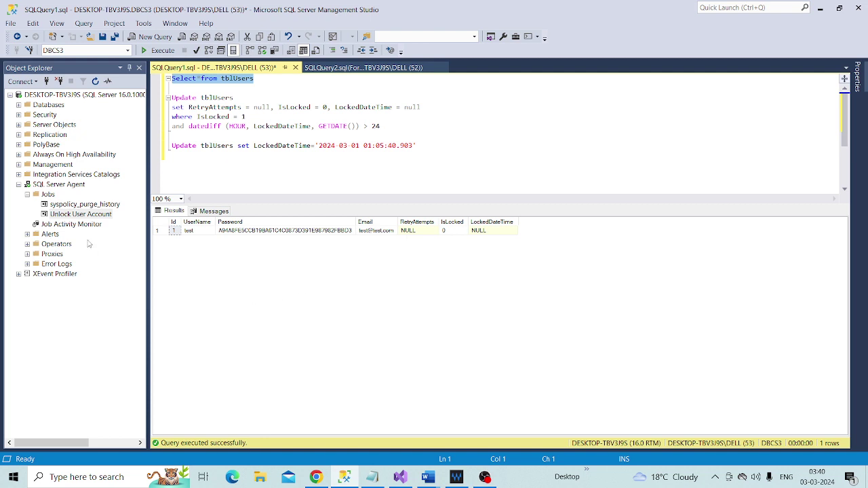
# View the history of the SQL Server Agent jobs to check the Unlock User Account runs, and close the log viewer
pyautogui.click(52, 195)
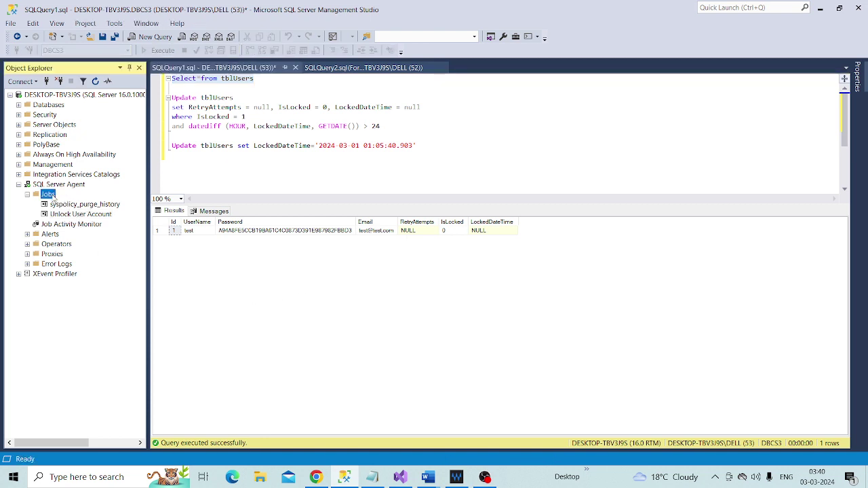
pyautogui.rightClick(54, 197)
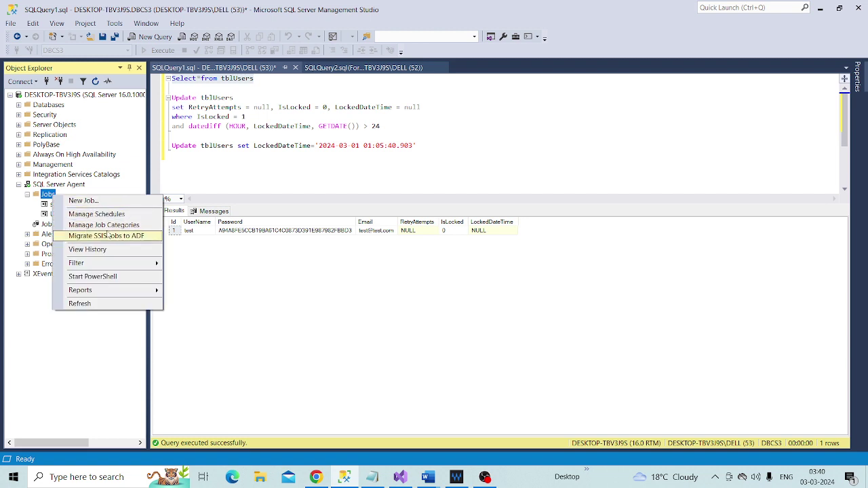
pyautogui.click(88, 249)
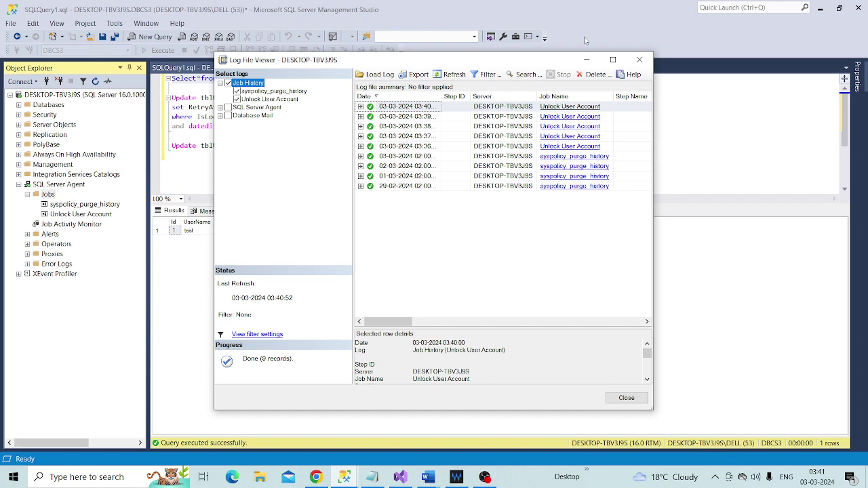
pyautogui.click(641, 62)
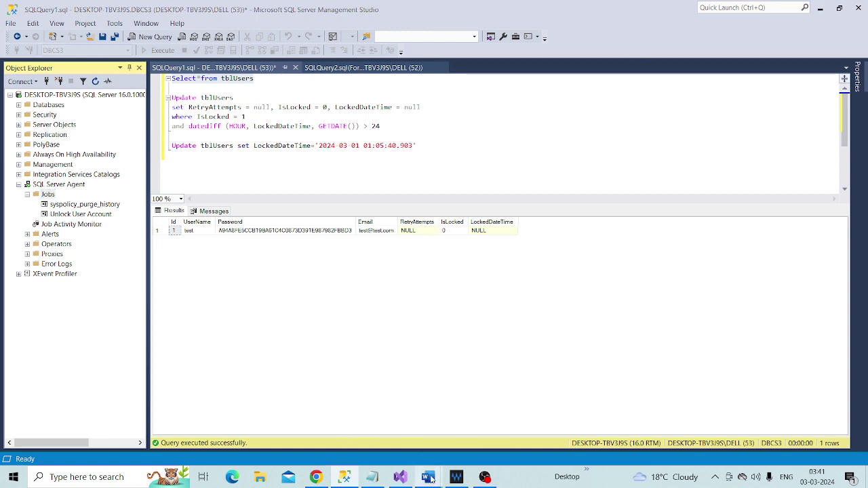
# Switch to Word to review Approach 3 in Page 4 Part 94 Unlocking the locked user accounts.docx, minimize it, and bring up the open Word documents
pyautogui.moveTo(428, 477)
pyautogui.click(583, 422)
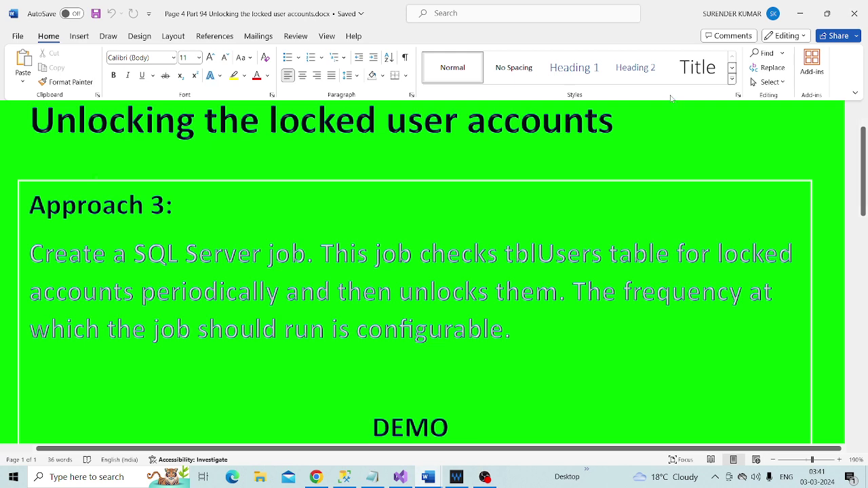
pyautogui.click(803, 13)
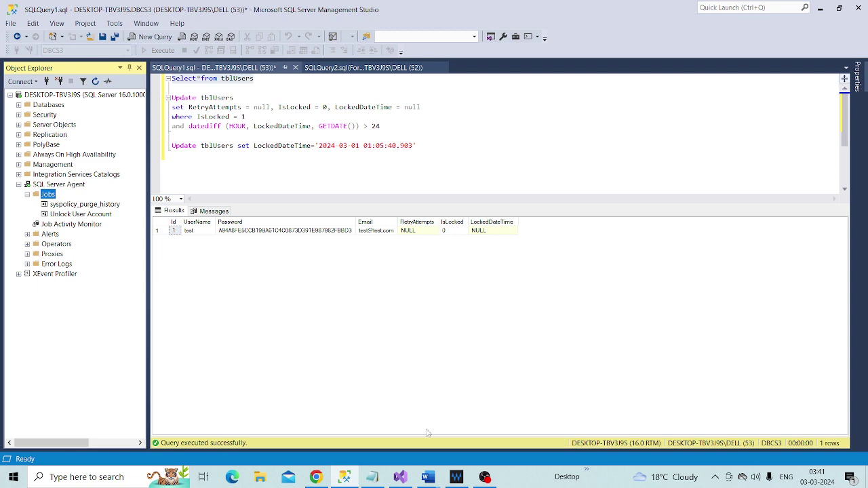
pyautogui.click(428, 477)
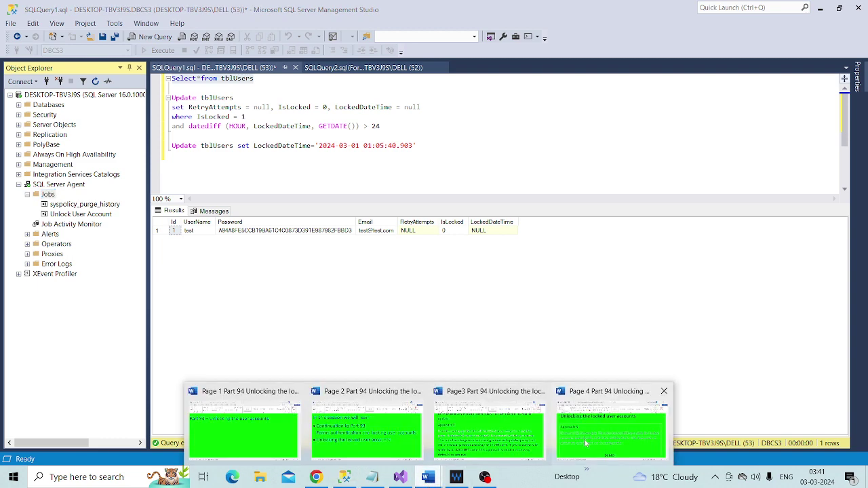